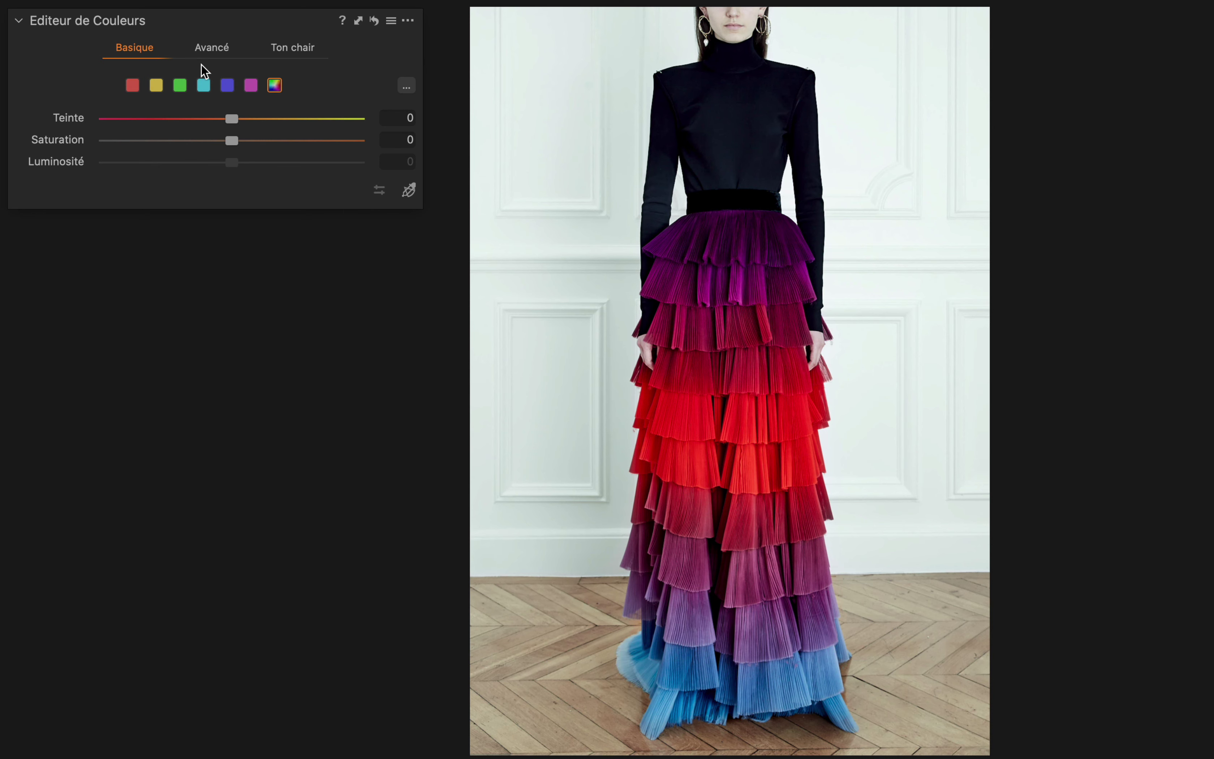
# - Sample the red of the skirt in the advanced color editor, setting its hue to 1.4 and saturation to 16.1
pyautogui.click(208, 46)
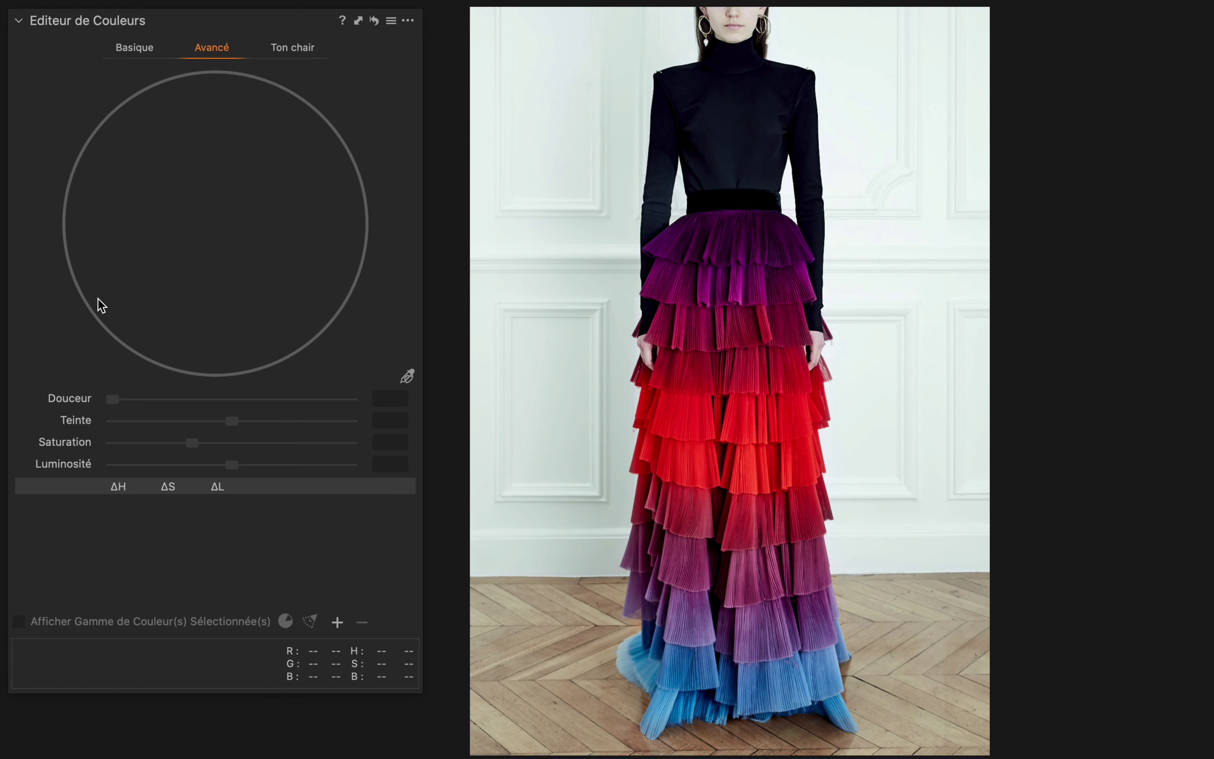
pyautogui.click(408, 379)
pyautogui.click(754, 409)
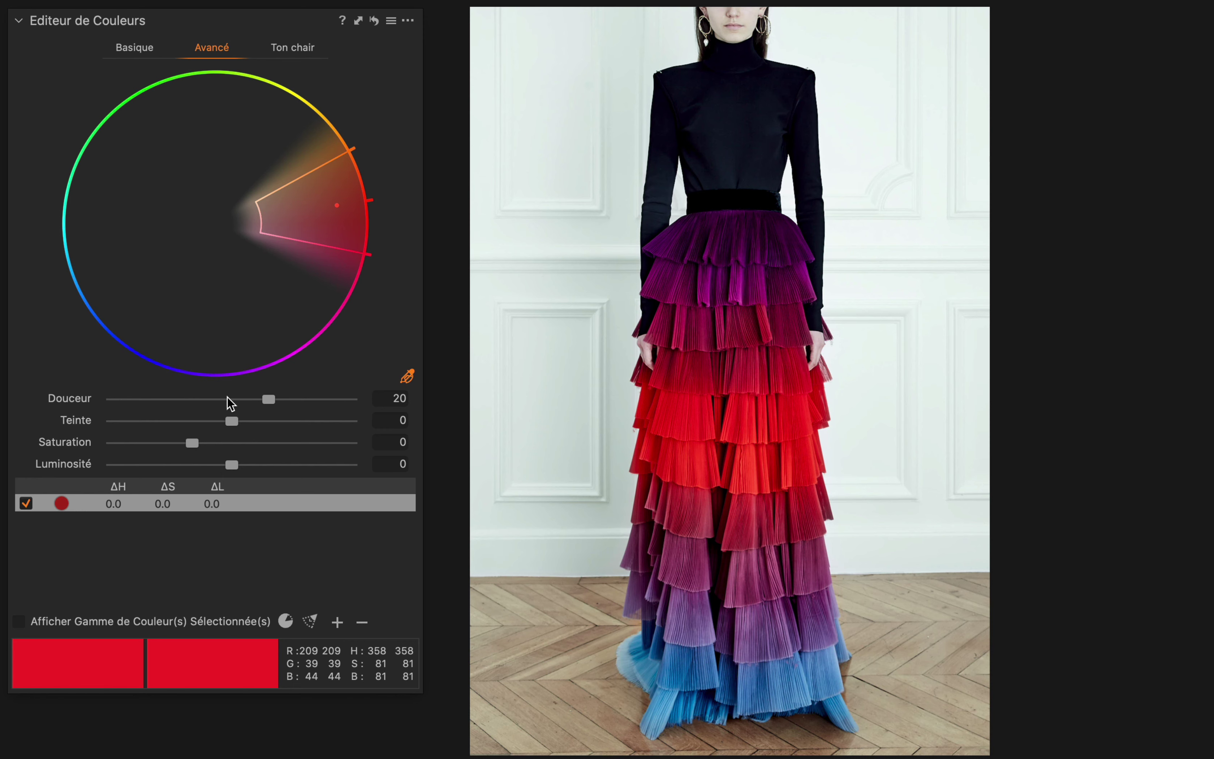
pyautogui.moveTo(230, 421); pyautogui.dragTo(202, 453)
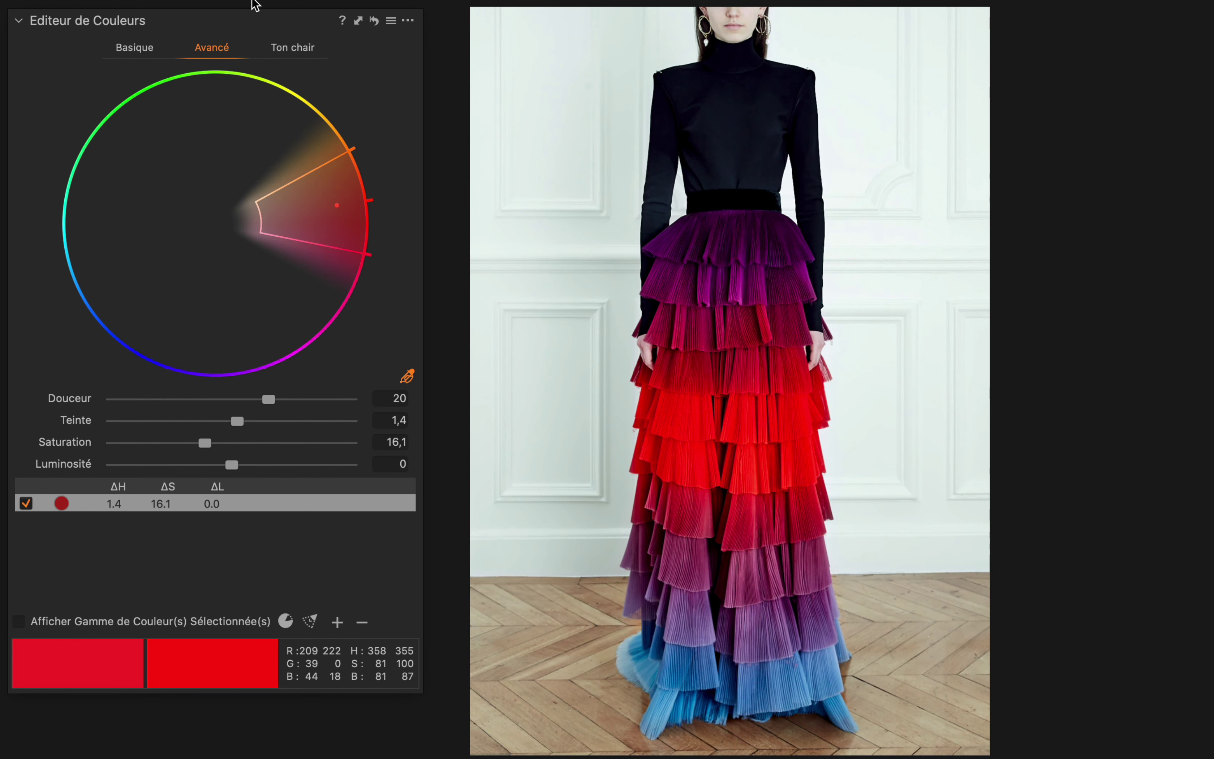
# - Switch to ColorSync Utility, examine the Adobe RGB (1998) profile's gamut beside the color wheel, and return to Capture One
pyautogui.press('super+Tab')
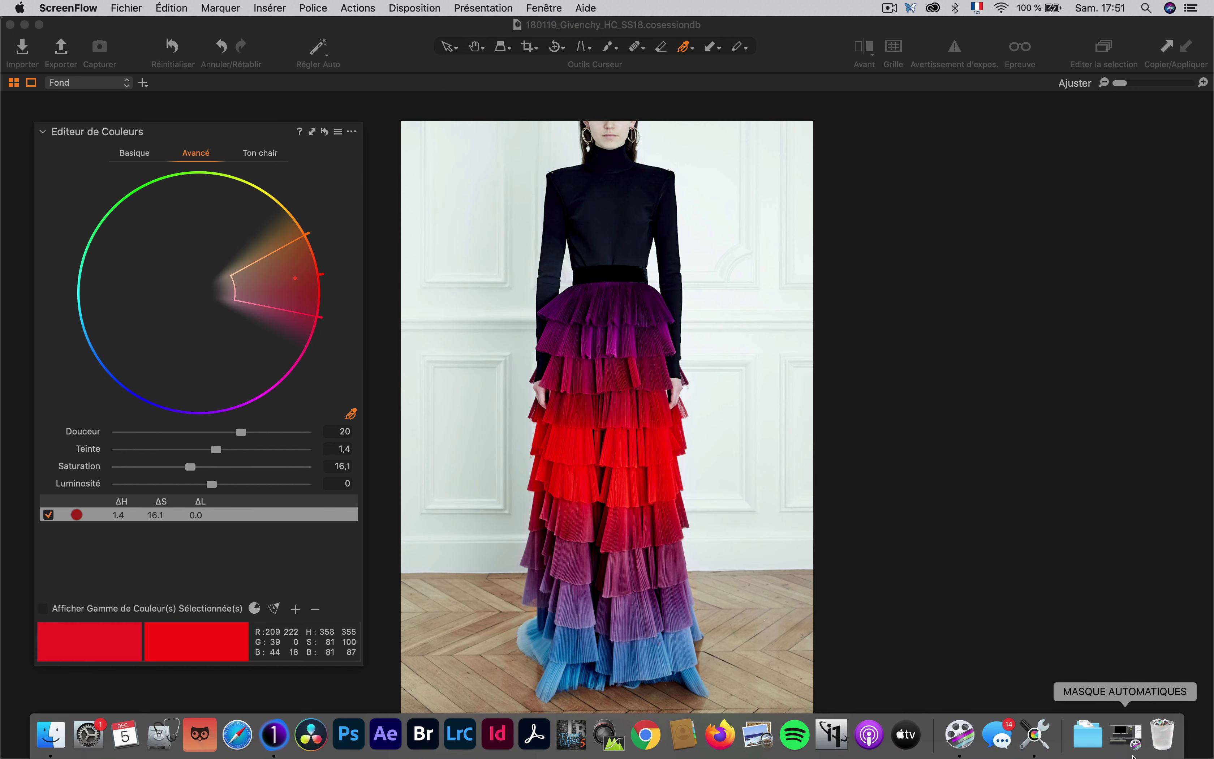
pyautogui.click(1035, 734)
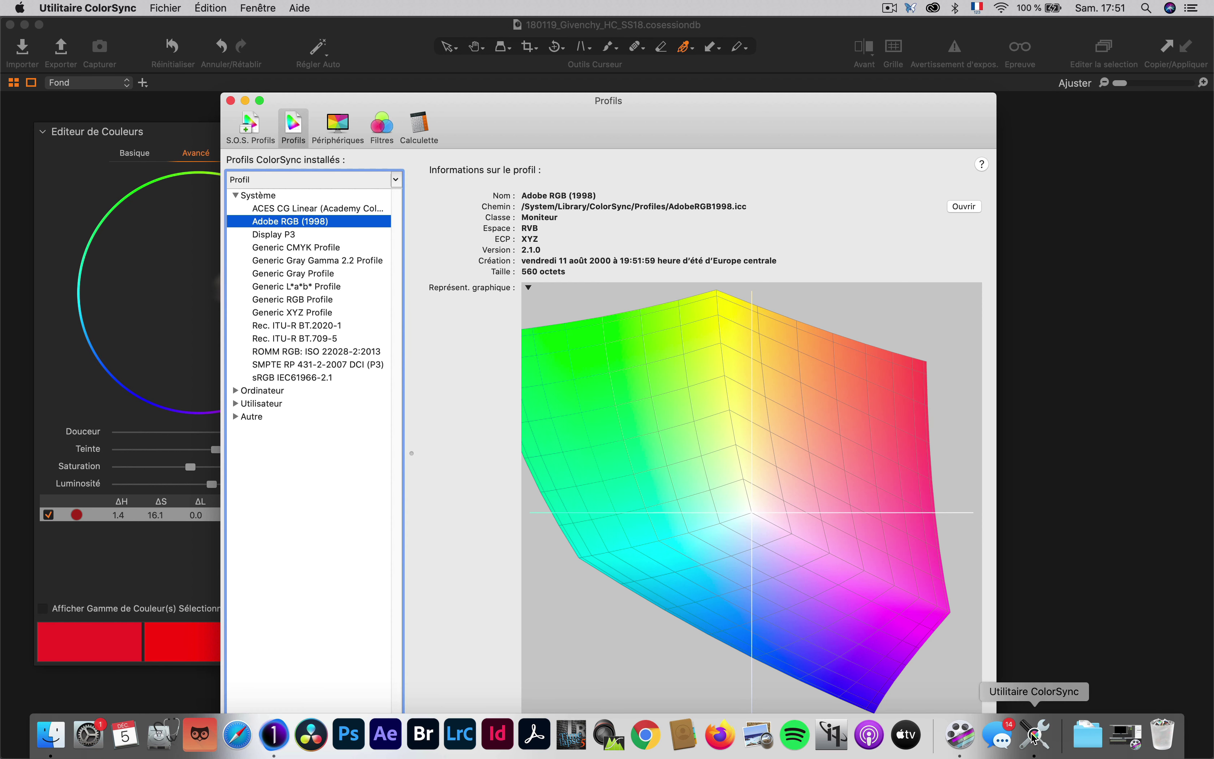
pyautogui.moveTo(531, 116); pyautogui.dragTo(530, 107)
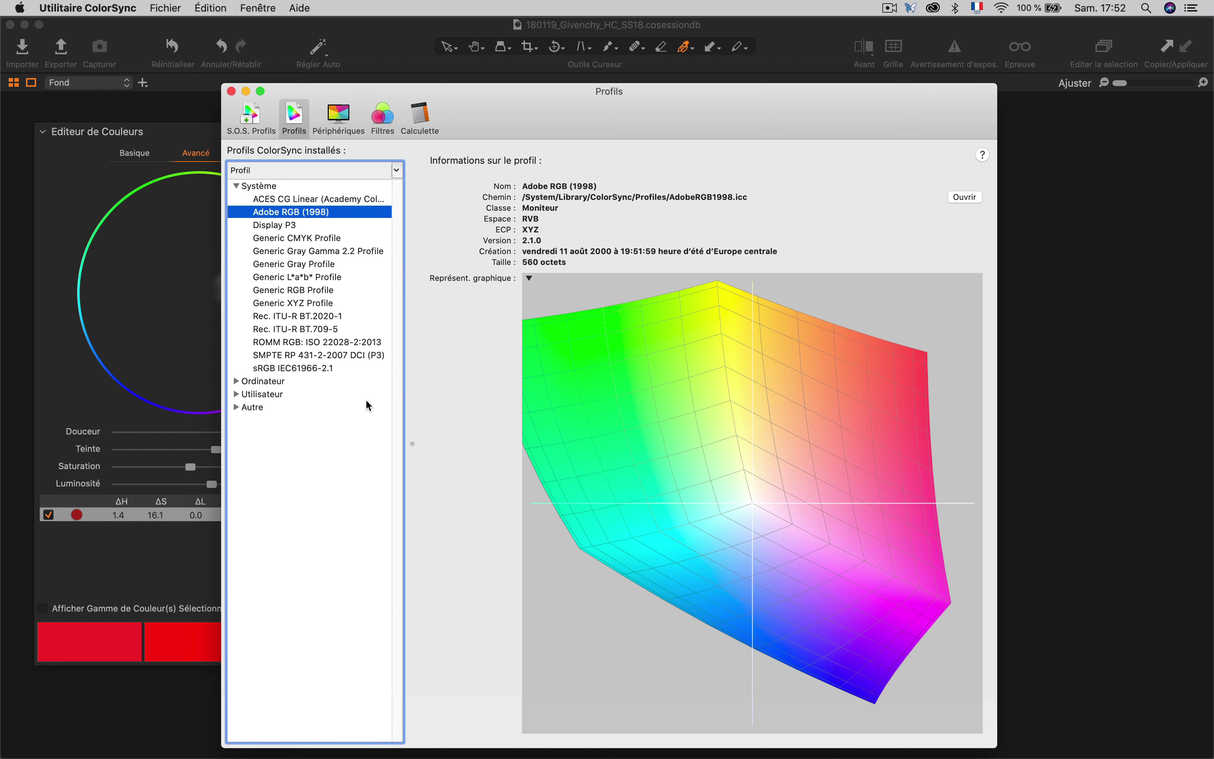
pyautogui.moveTo(504, 115); pyautogui.dragTo(651, 138)
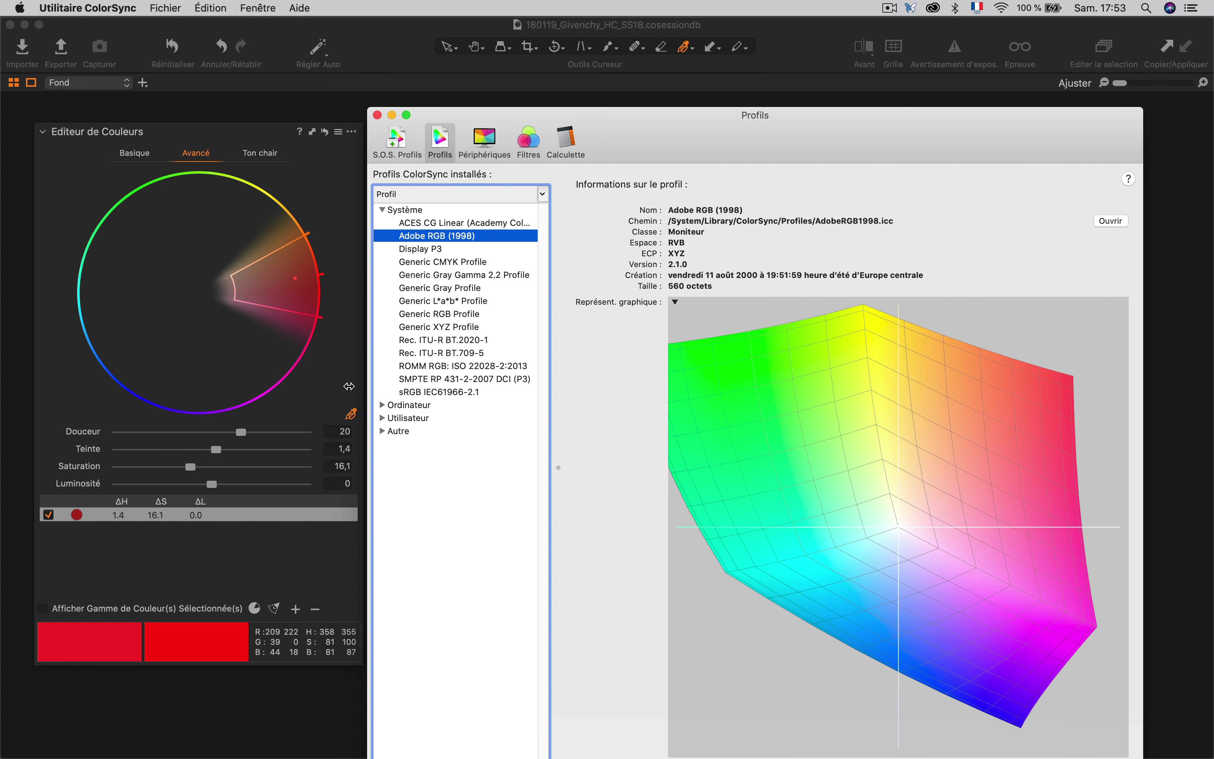
pyautogui.click(79, 177)
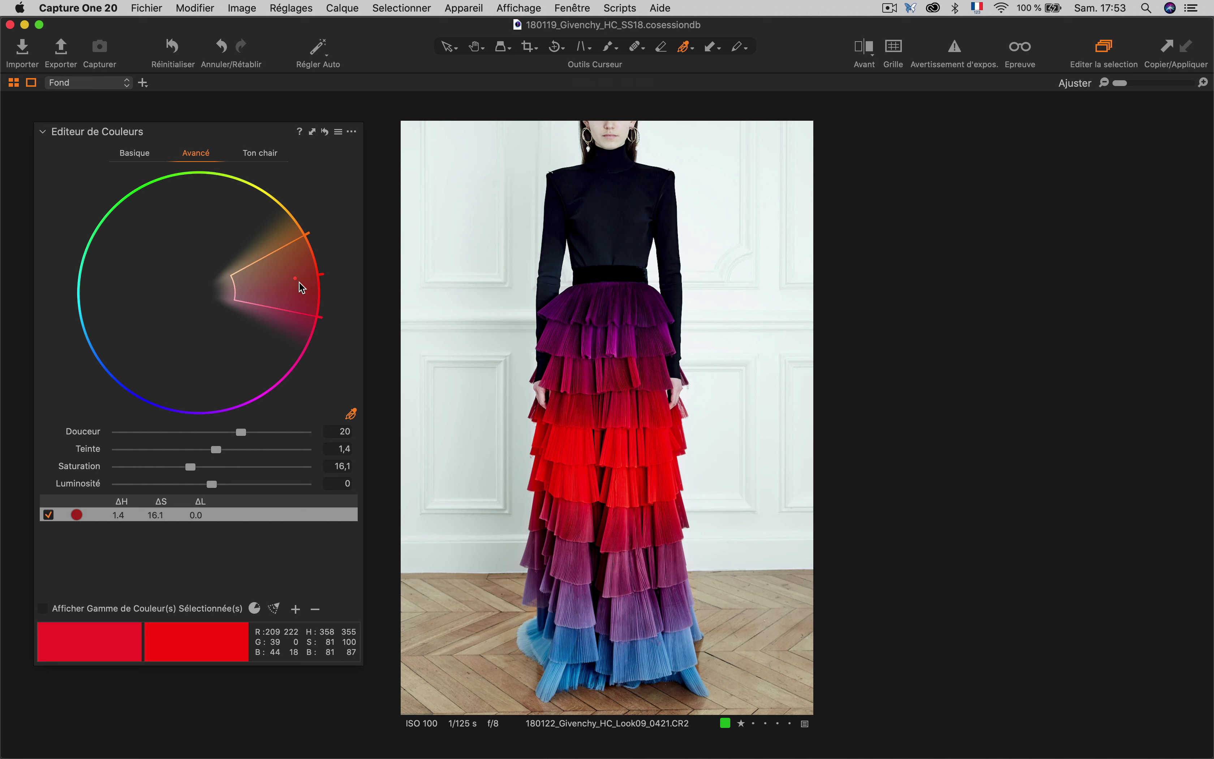
# - Narrow the red selection's hue and saturation range using the selected-color preview, and set its hue to 1.6
pyautogui.click(43, 607)
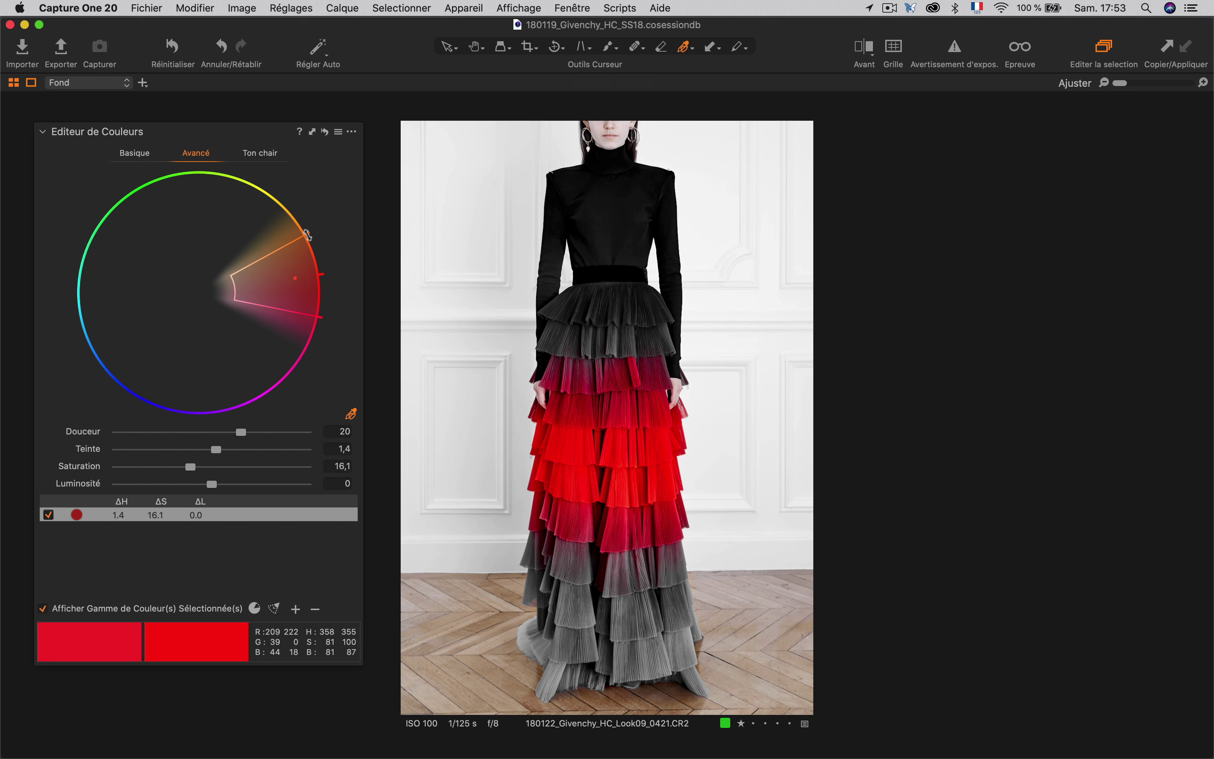
pyautogui.moveTo(307, 234); pyautogui.dragTo(320, 264)
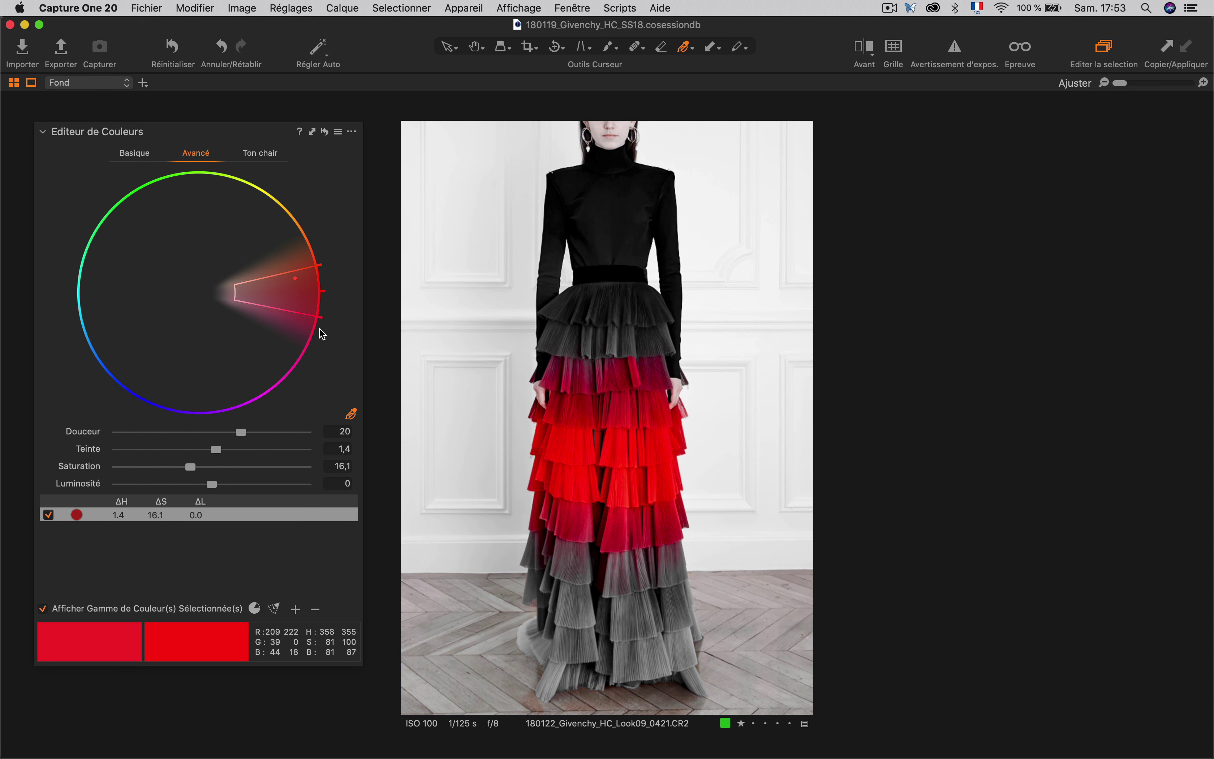
pyautogui.moveTo(320, 319); pyautogui.dragTo(321, 302)
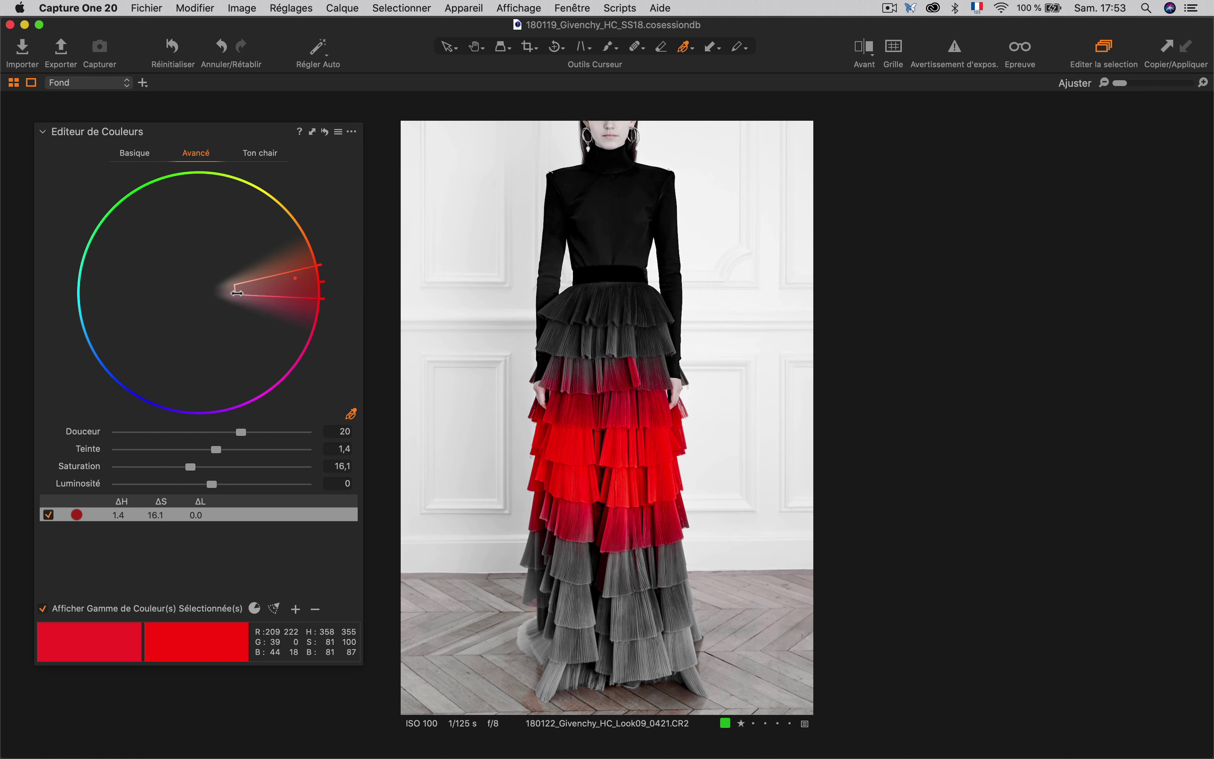
pyautogui.moveTo(235, 291); pyautogui.dragTo(321, 282)
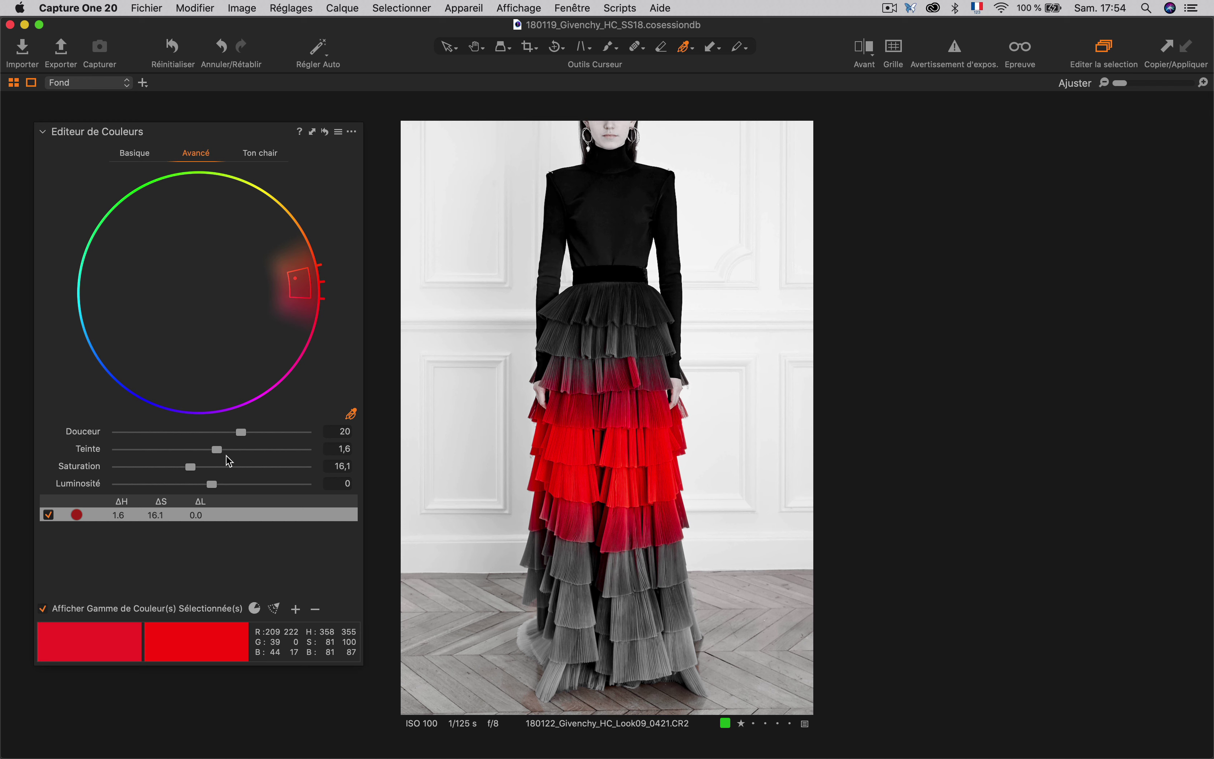
pyautogui.click(44, 608)
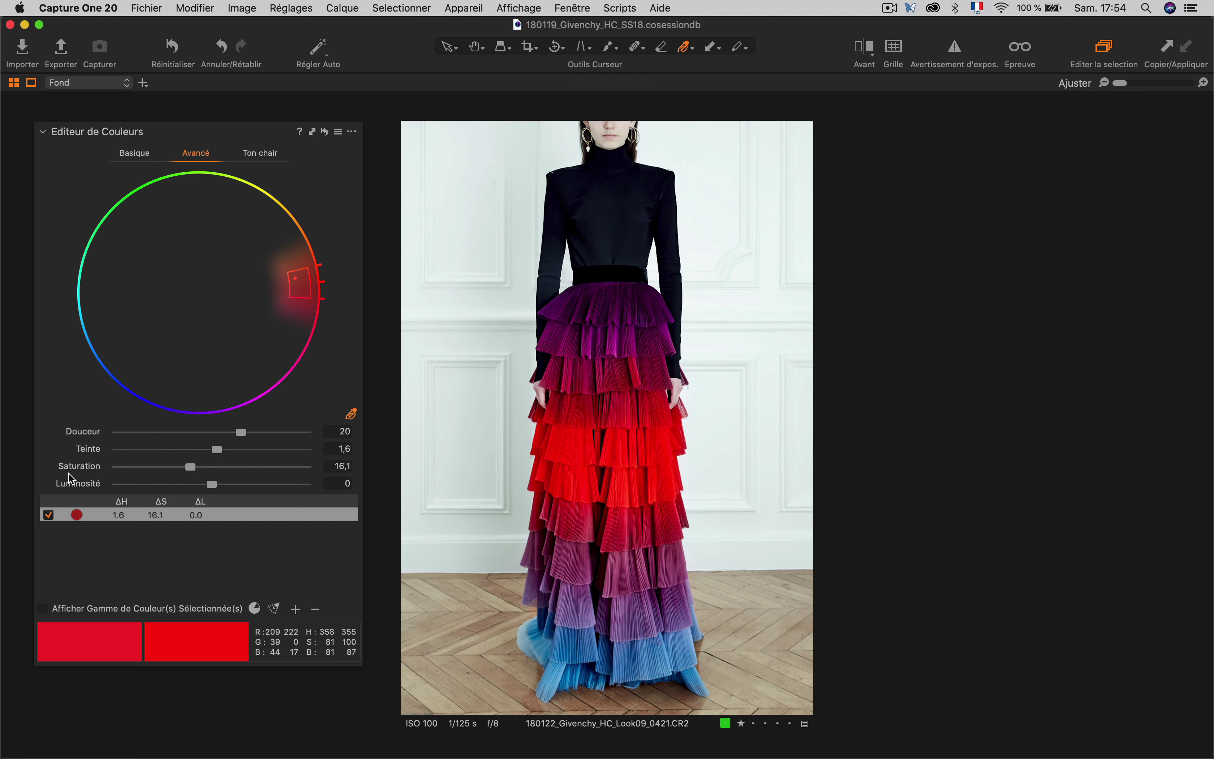
# - Try a narrowed purple range with a hue adjustment for the skirt's upper tiers, and reset the Color Editor
pyautogui.click(624, 302)
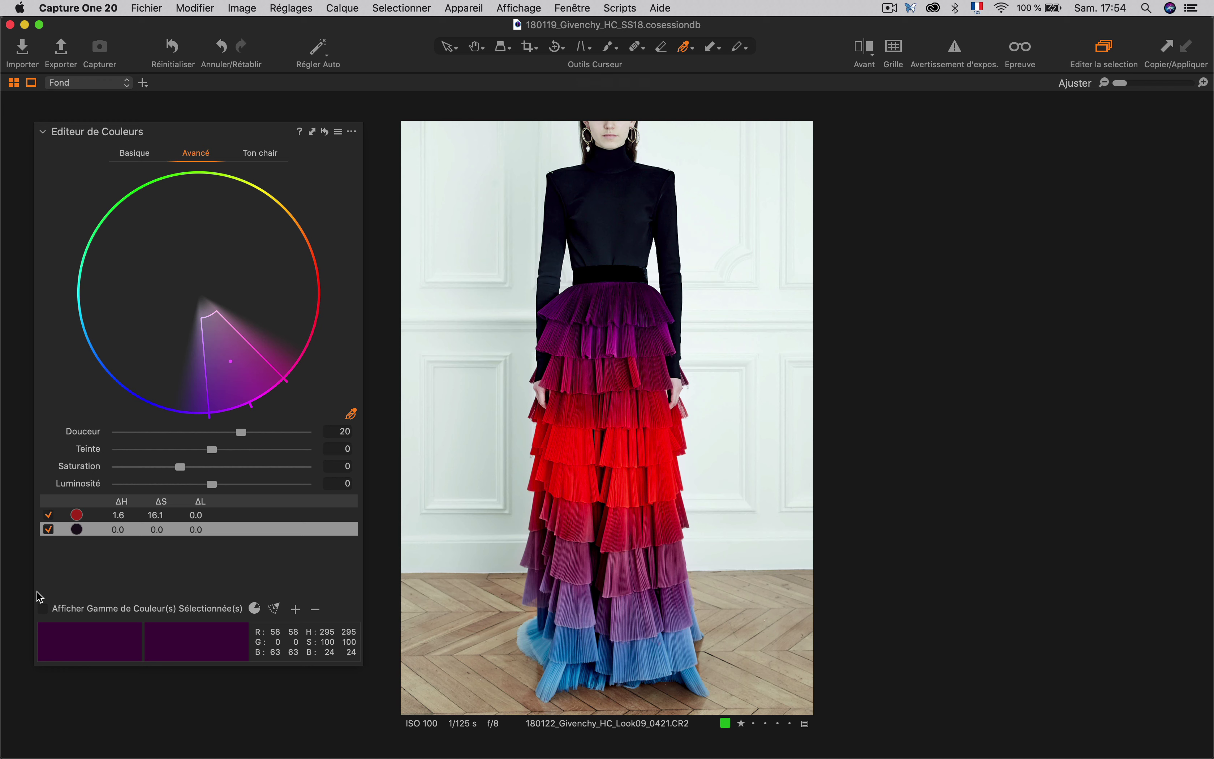
pyautogui.click(43, 610)
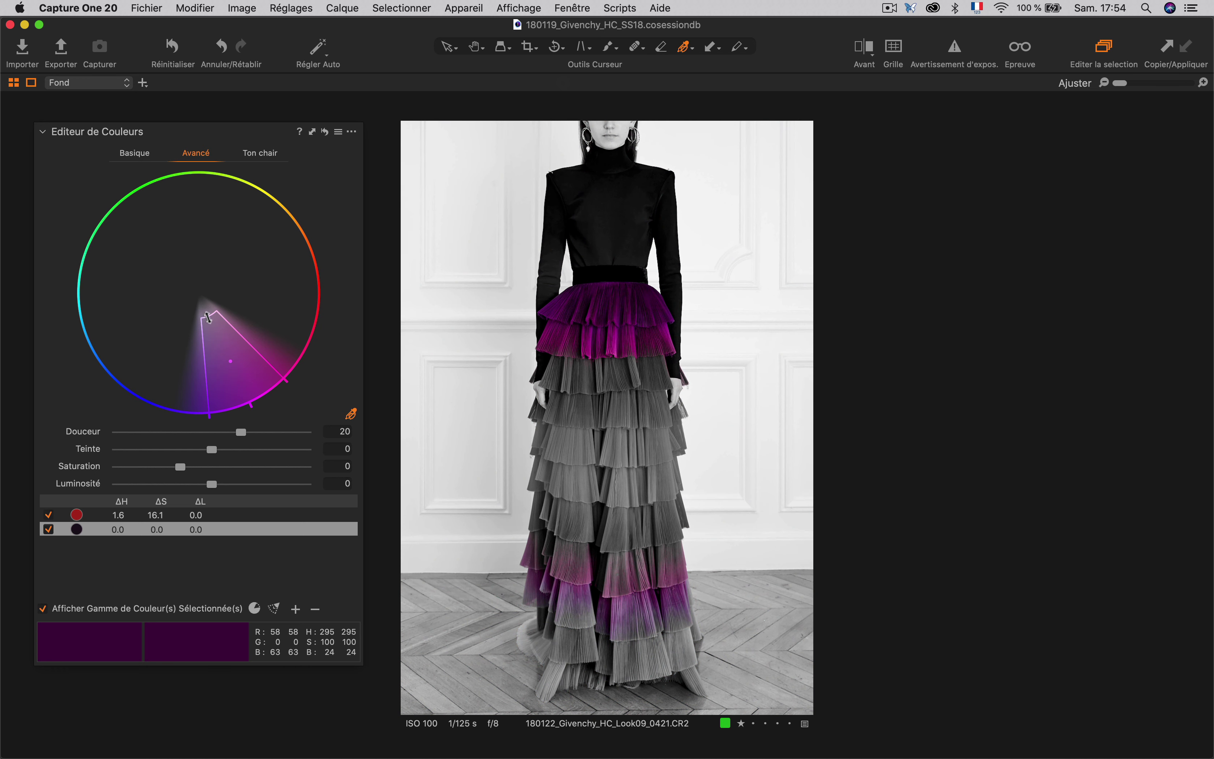
pyautogui.moveTo(209, 316); pyautogui.dragTo(221, 335)
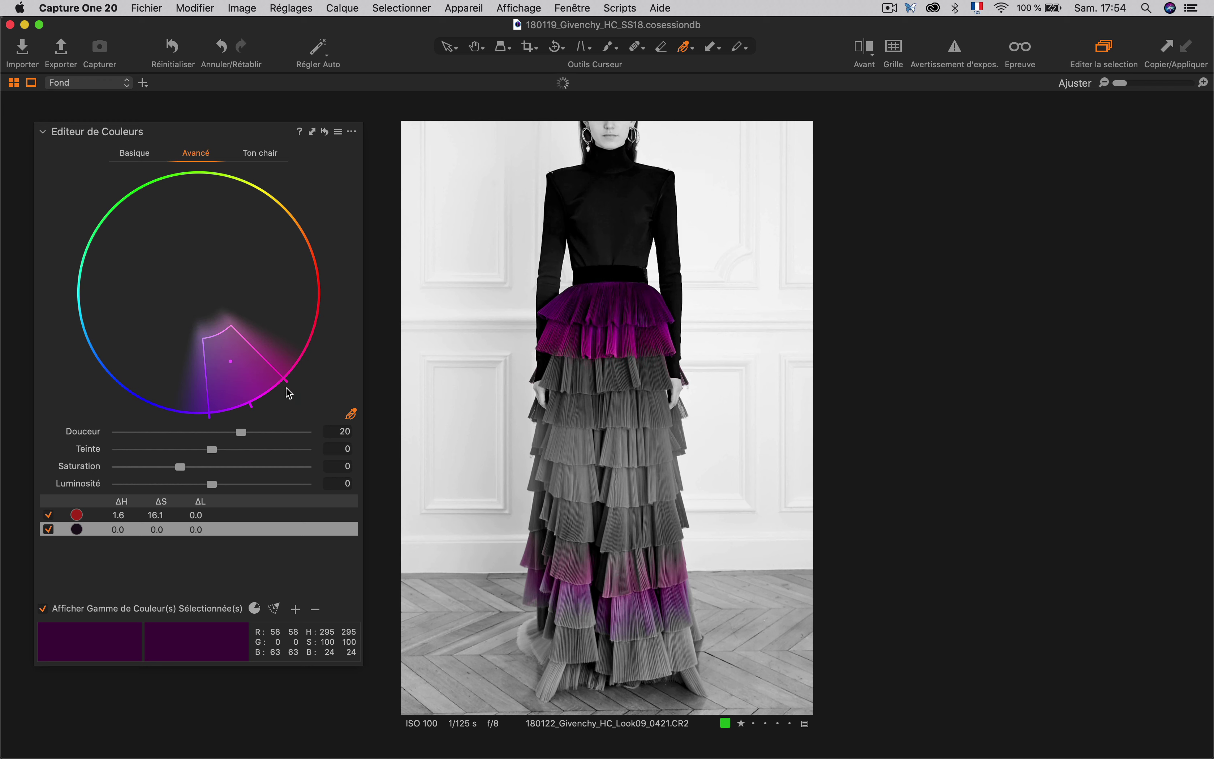
pyautogui.moveTo(286, 382); pyautogui.dragTo(279, 389)
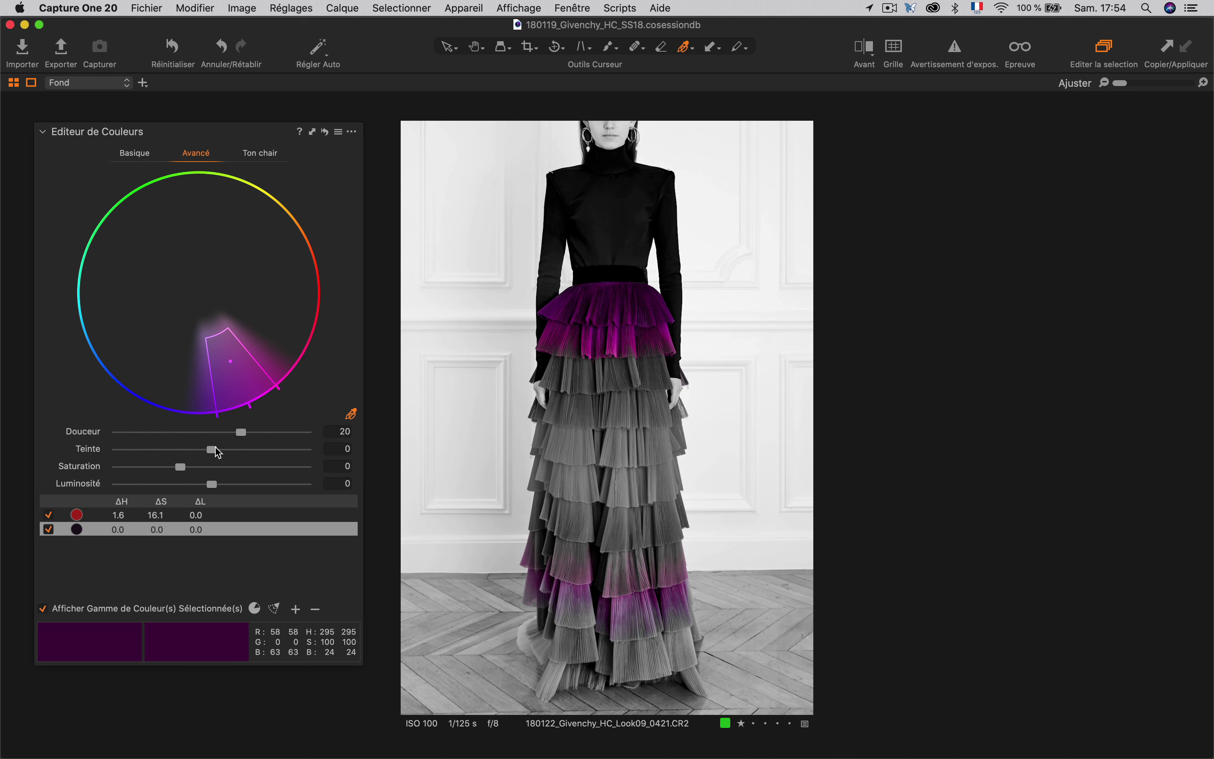
pyautogui.moveTo(212, 449); pyautogui.dragTo(179, 454)
pyautogui.click(325, 132)
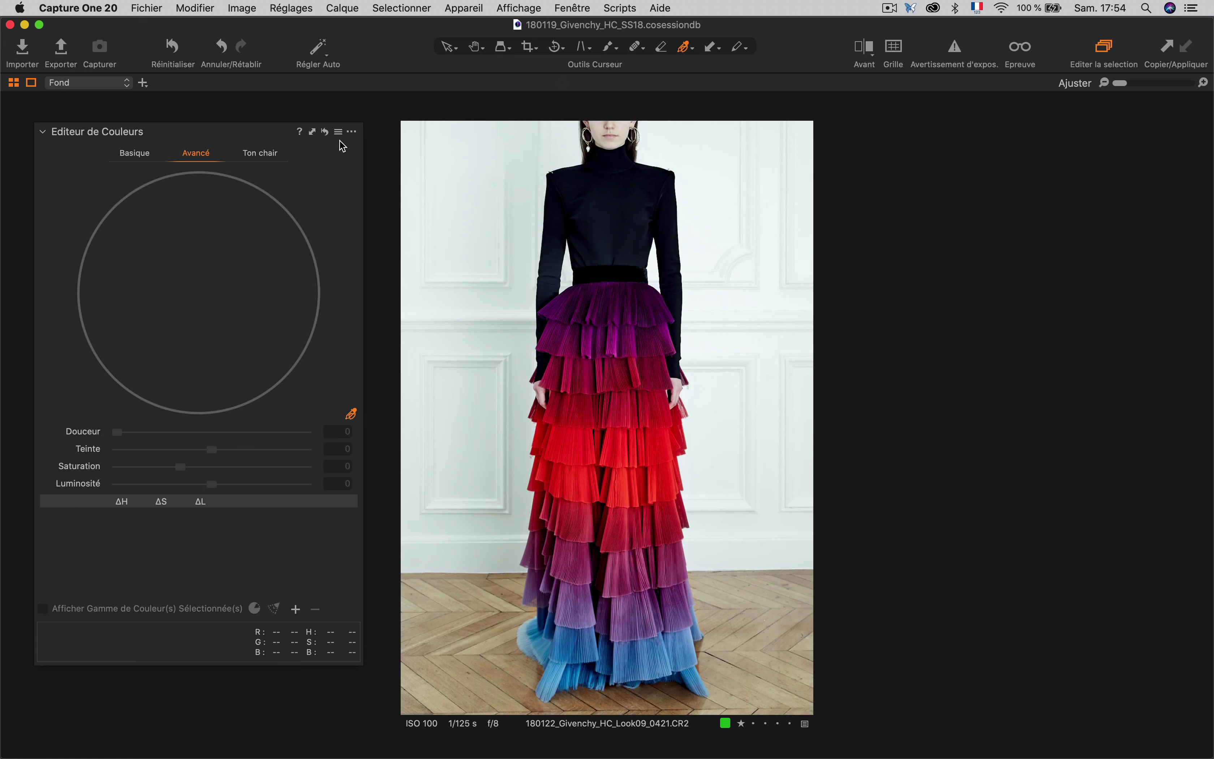
# - Sample the skirt's red in the skin tone mode and narrow its color range, with the selected range displayed
pyautogui.click(262, 155)
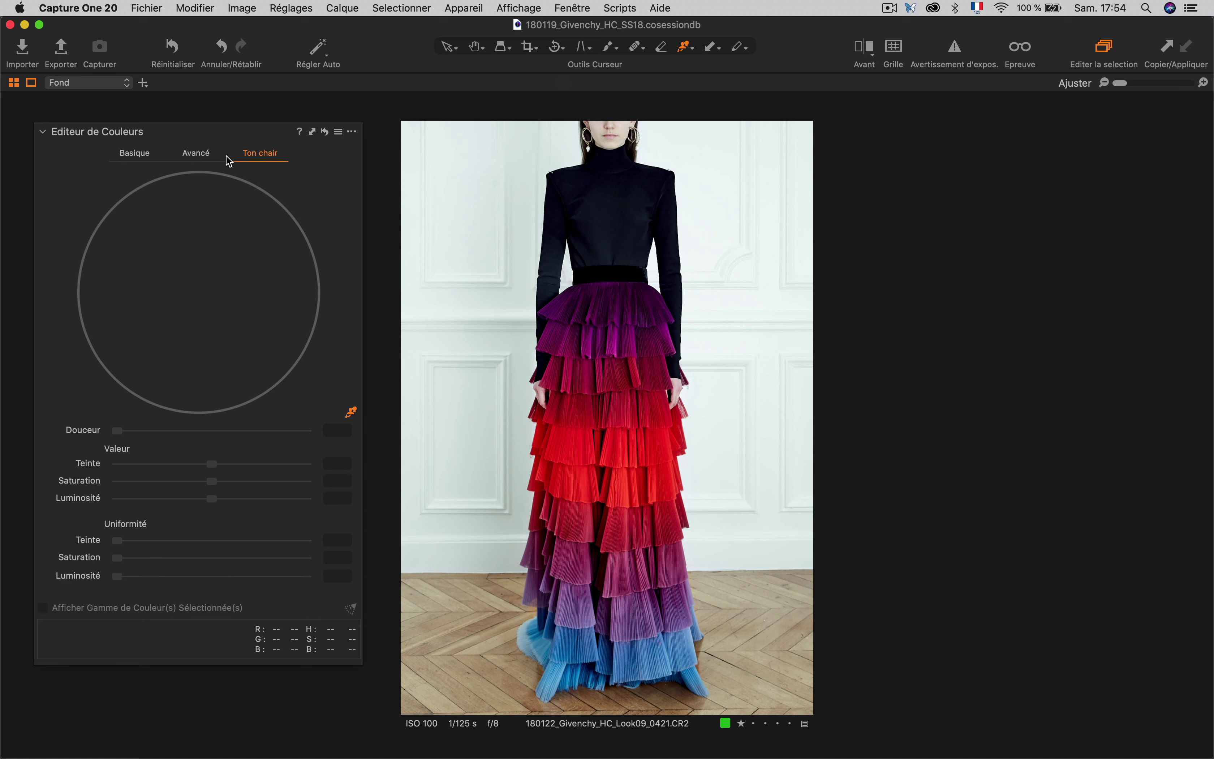
pyautogui.click(622, 446)
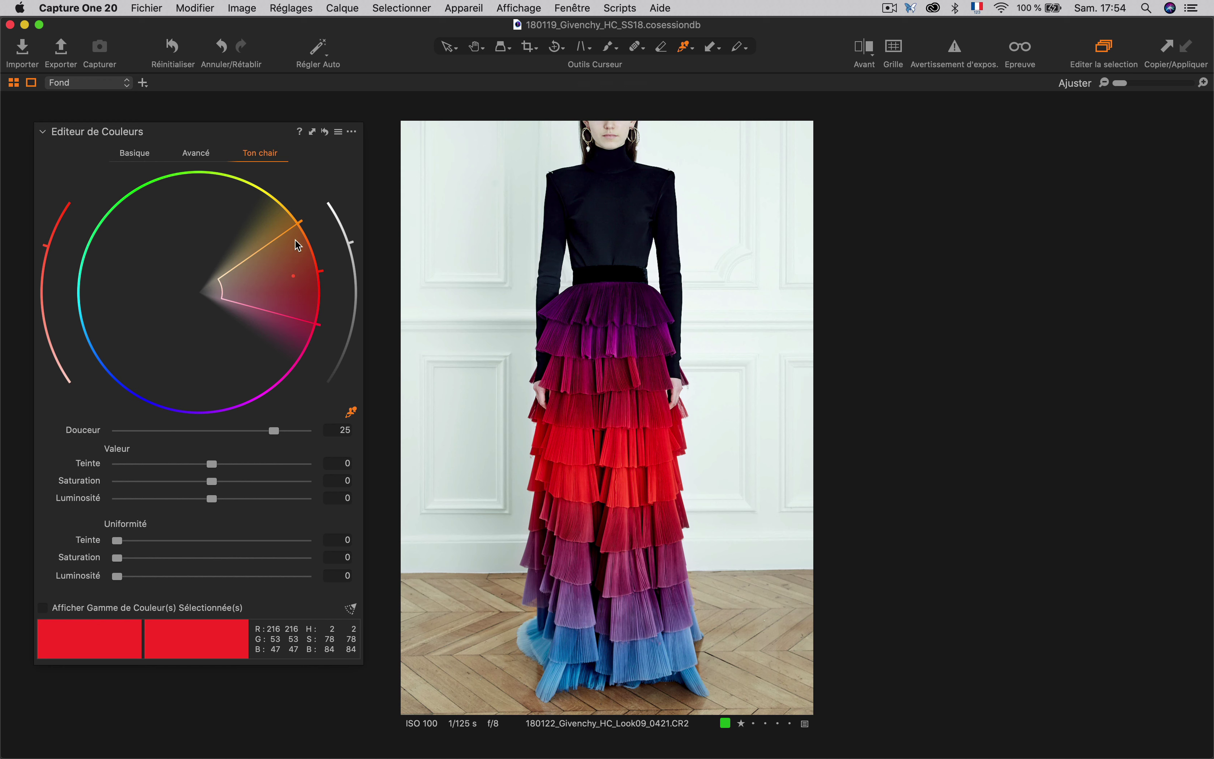
pyautogui.moveTo(306, 240); pyautogui.dragTo(299, 246)
pyautogui.moveTo(220, 284); pyautogui.dragTo(249, 257)
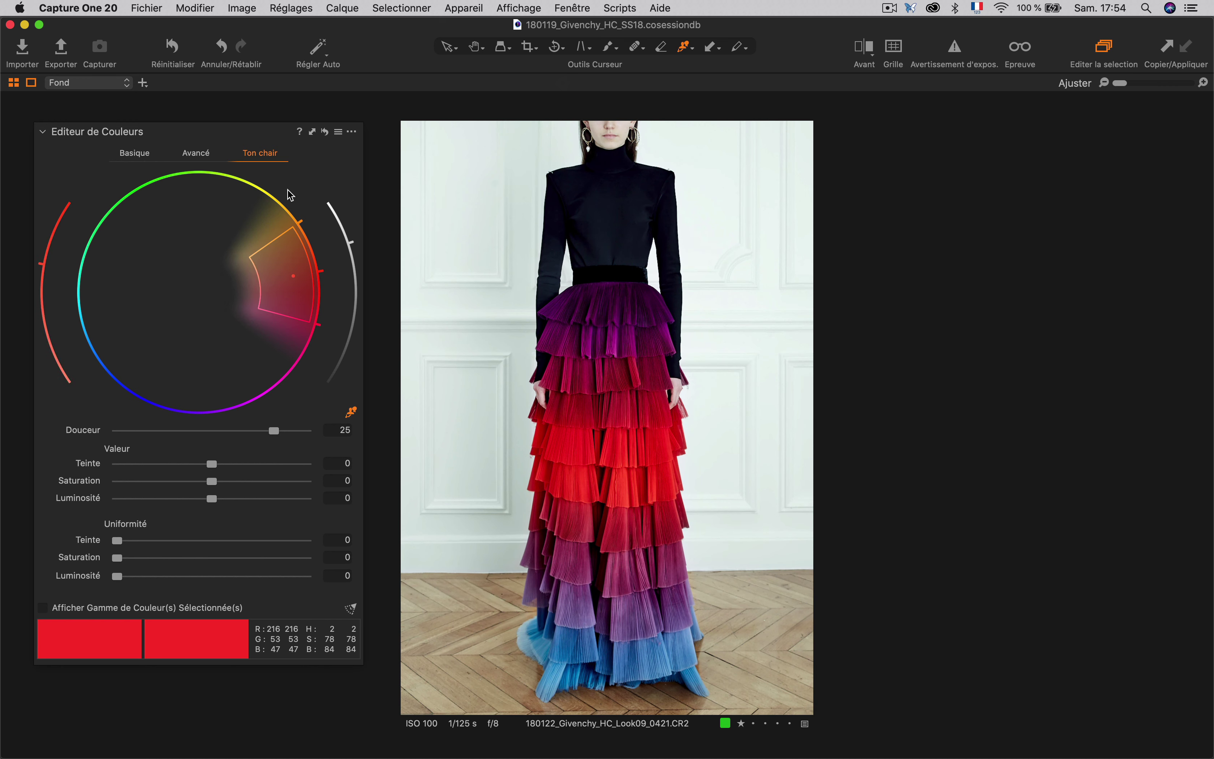
pyautogui.moveTo(299, 223); pyautogui.dragTo(311, 241)
pyautogui.moveTo(319, 326); pyautogui.dragTo(324, 313)
pyautogui.click(42, 608)
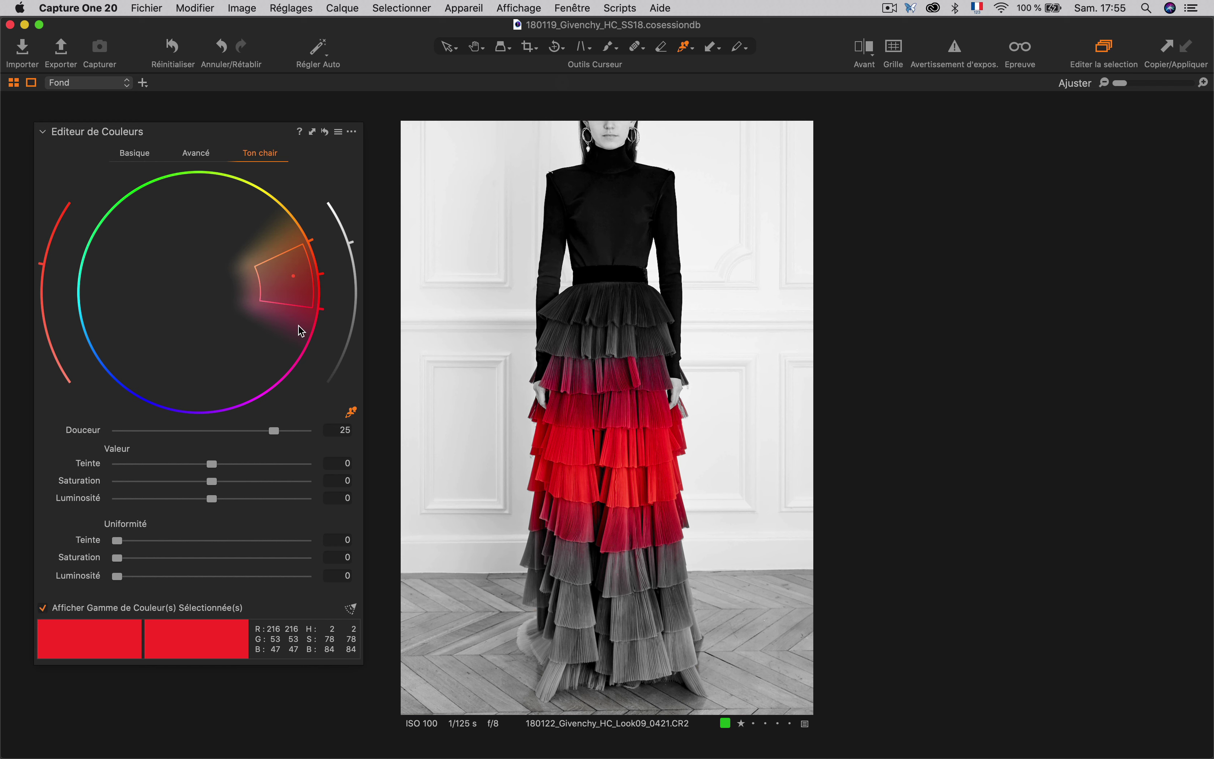
# - Sample the purple at the top of the skirt, refine its range, and create a masked layer from the selection
pyautogui.click(622, 300)
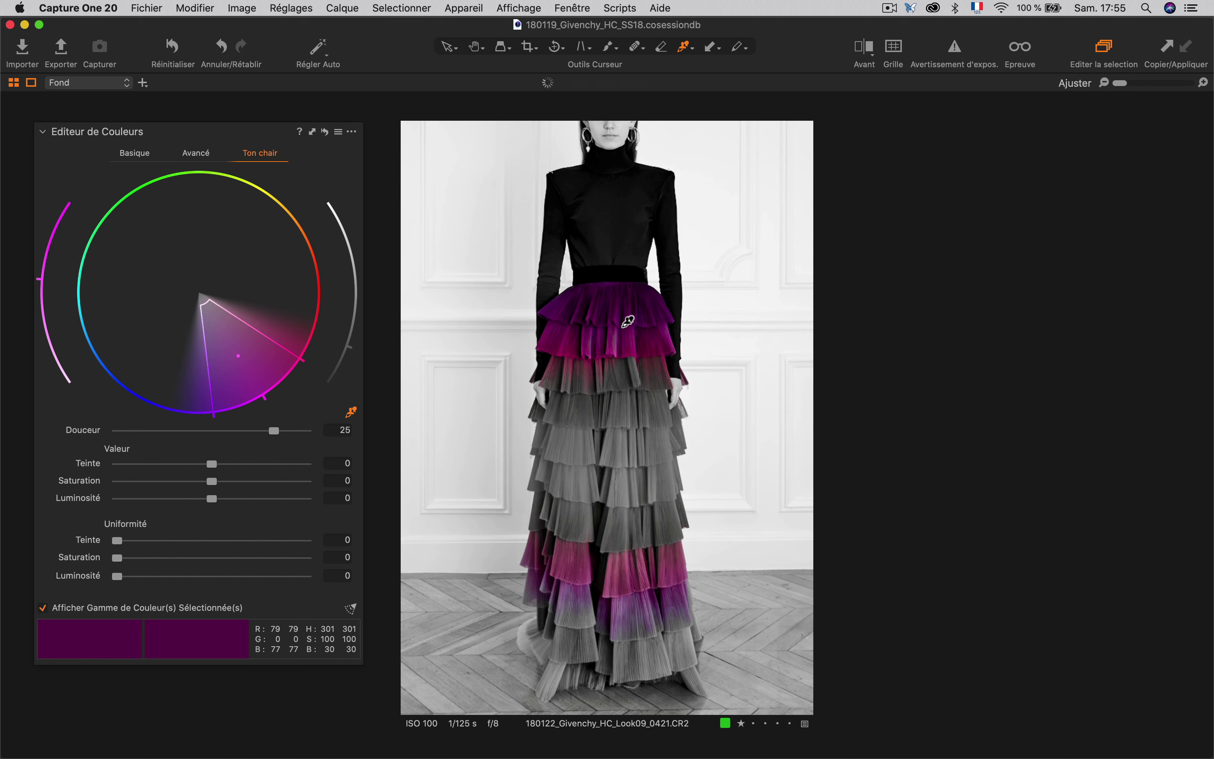
pyautogui.moveTo(203, 301); pyautogui.dragTo(209, 309)
pyautogui.moveTo(266, 395); pyautogui.dragTo(269, 387)
pyautogui.click(353, 132)
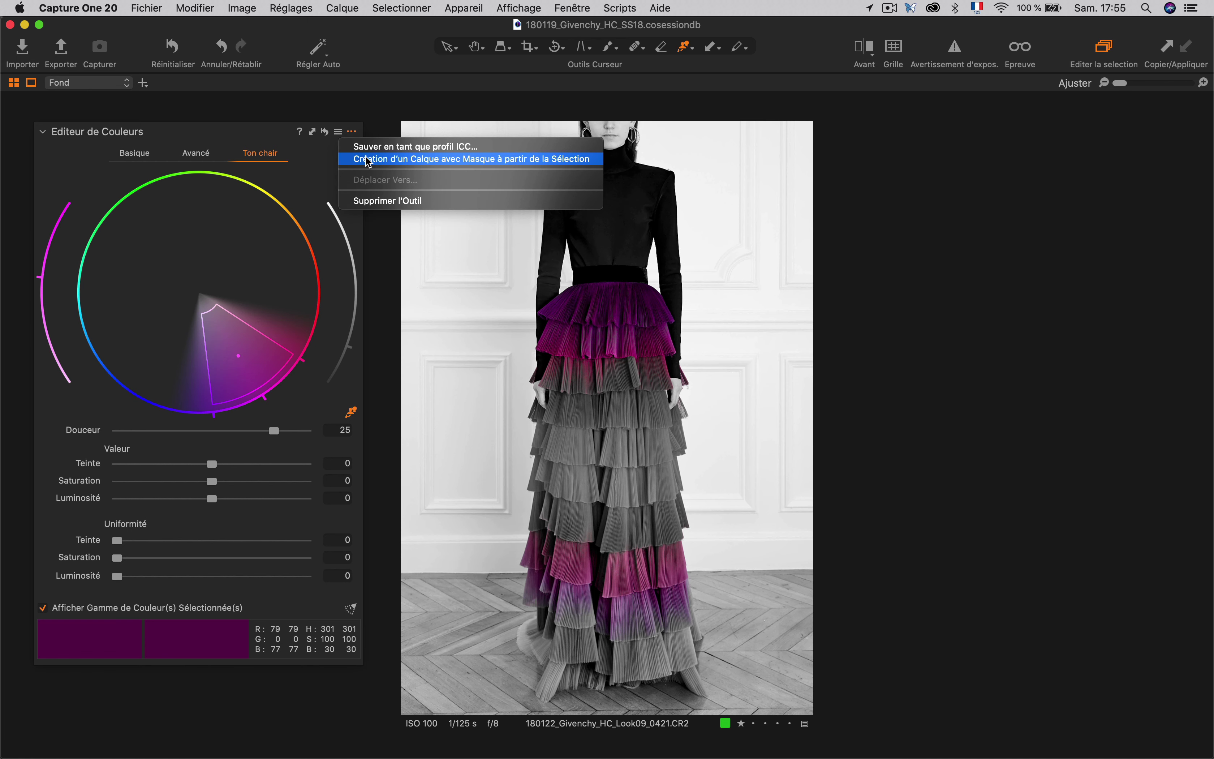
pyautogui.click(384, 159)
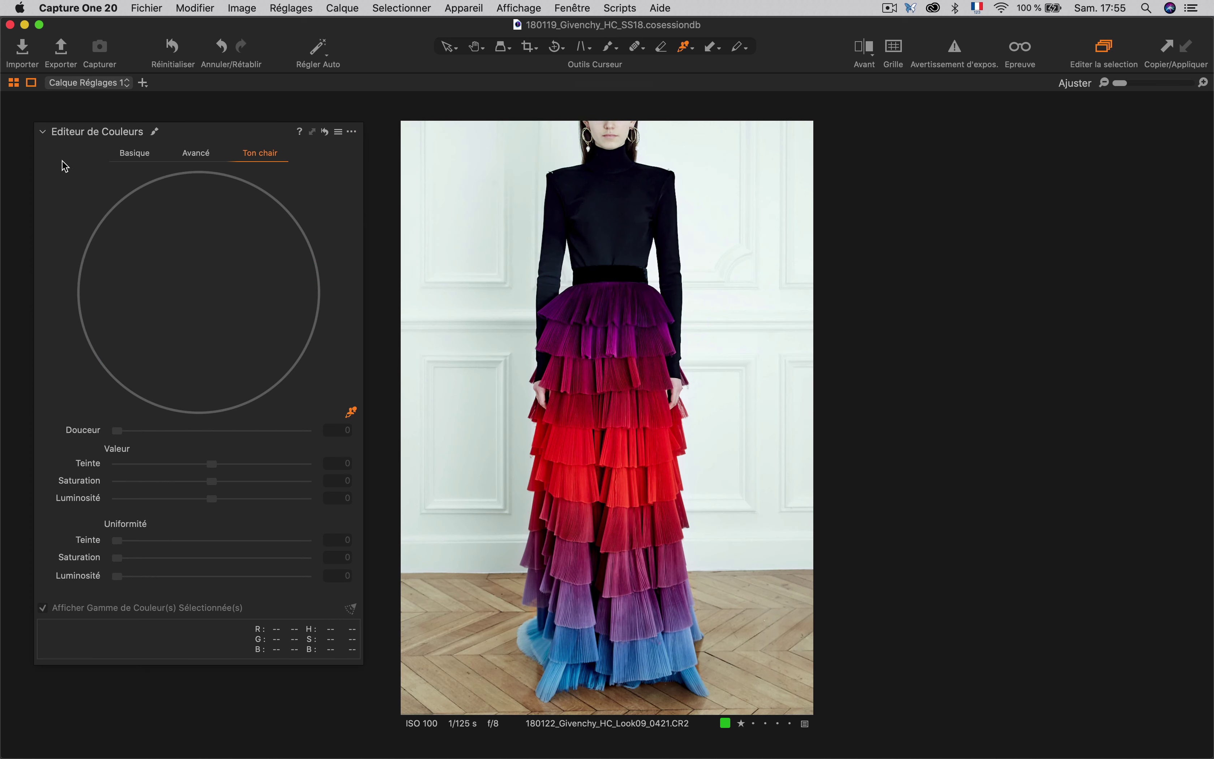
# - Switch the active layer to Fond and back to Calque Réglages 1 to compare their color editor states
pyautogui.click(87, 83)
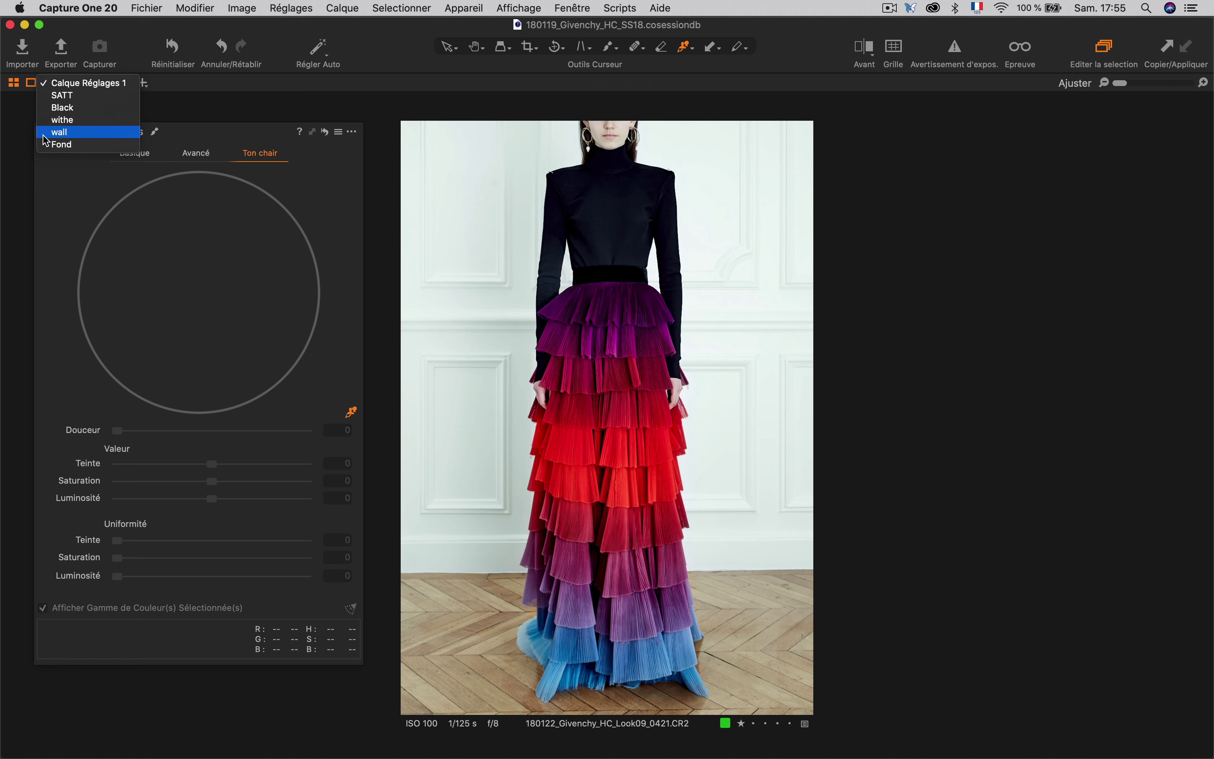
pyautogui.click(58, 145)
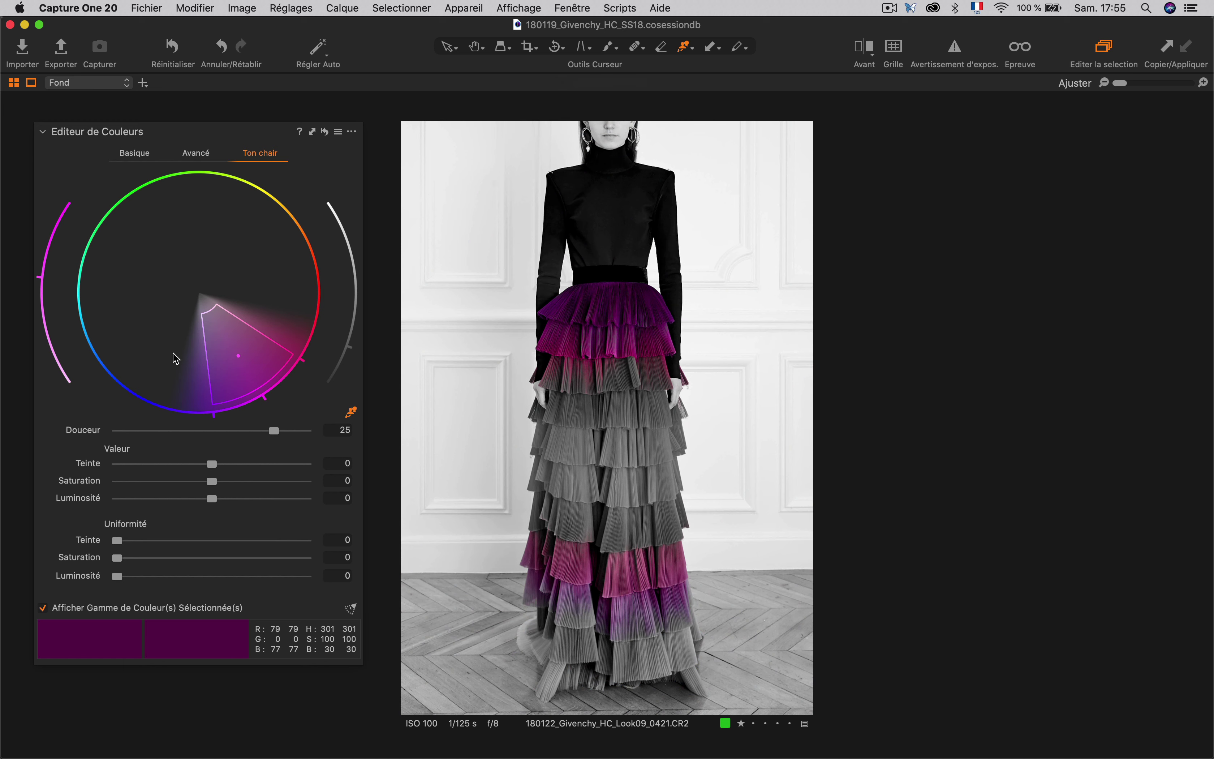
pyautogui.click(109, 88)
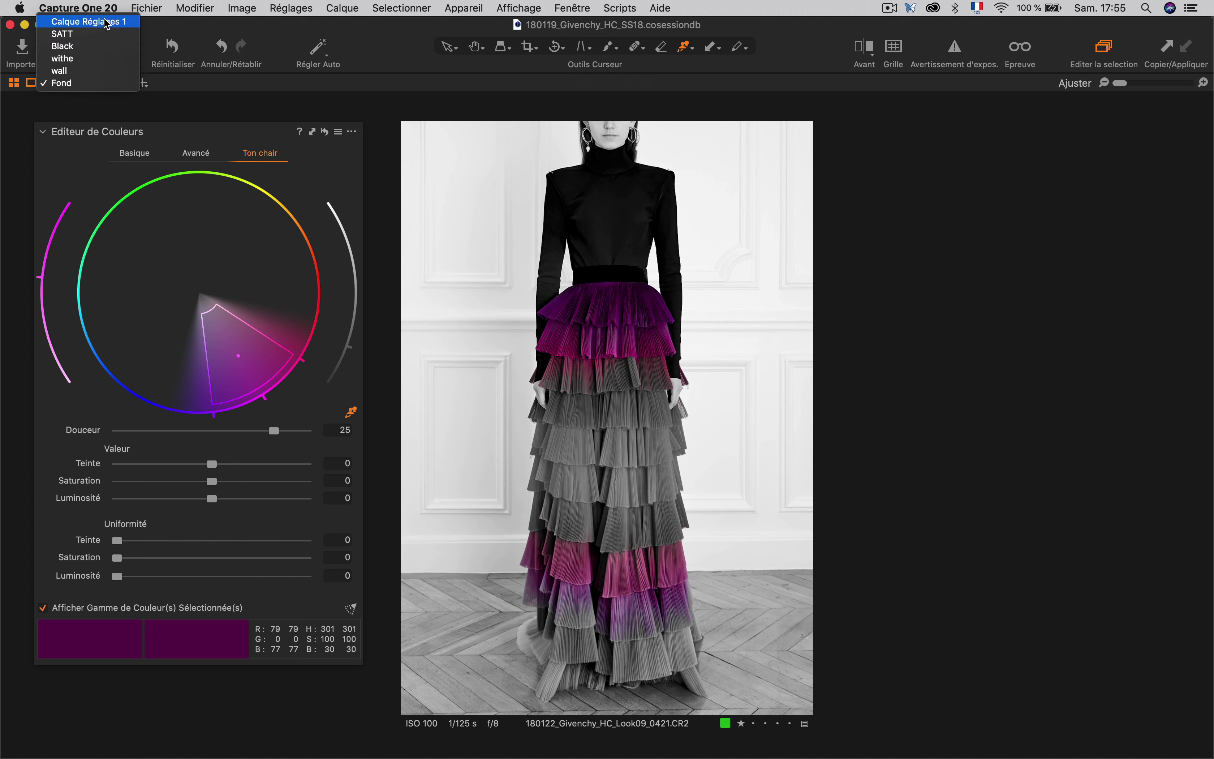
pyautogui.click(122, 30)
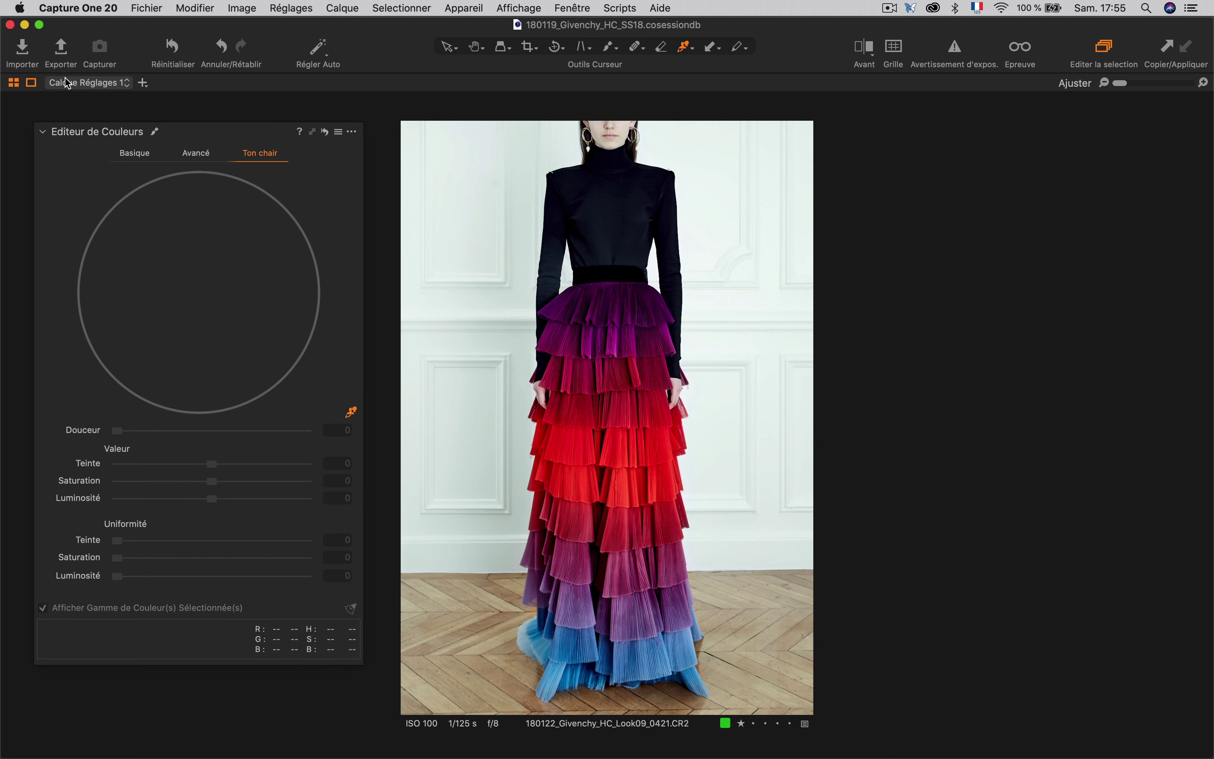
# - Make Fond the active layer and reset its skin tone color selection
pyautogui.click(74, 88)
pyautogui.click(65, 144)
pyautogui.click(325, 132)
# - Sample the blue at the skirt's hem, display its color range, and create a masked layer from the selection
pyautogui.click(651, 656)
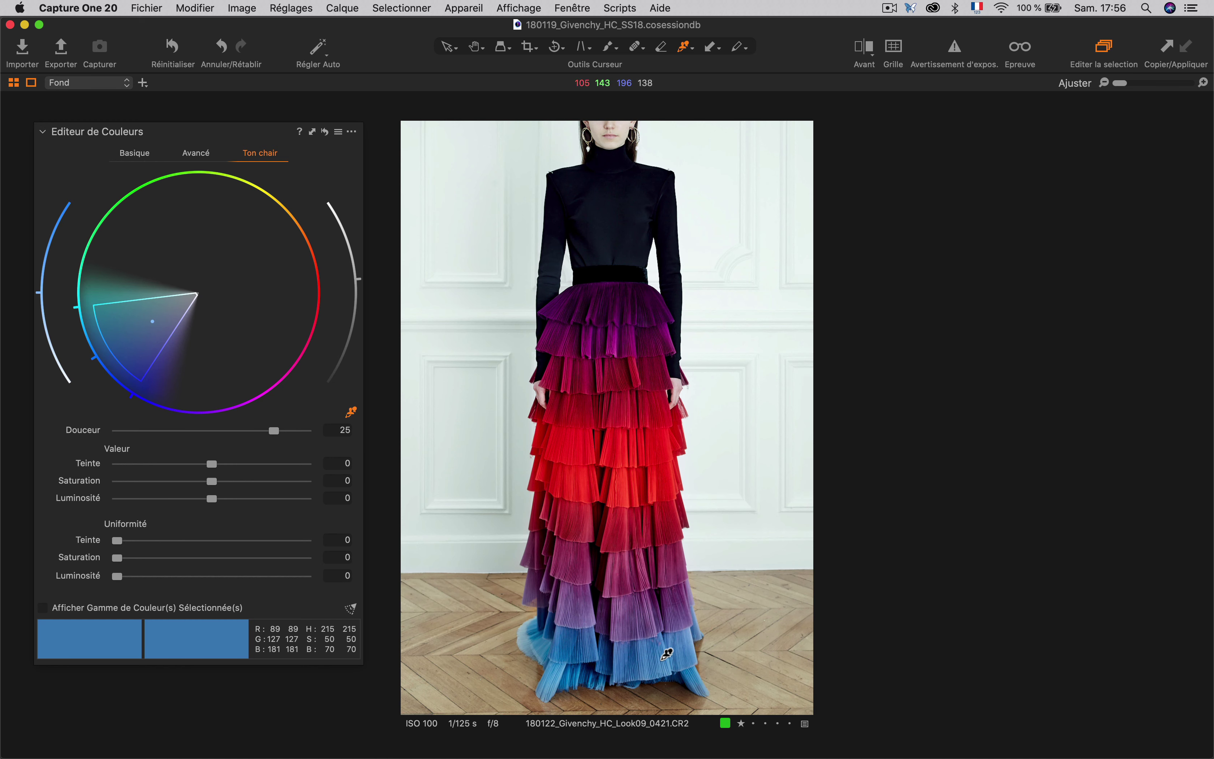
pyautogui.click(43, 608)
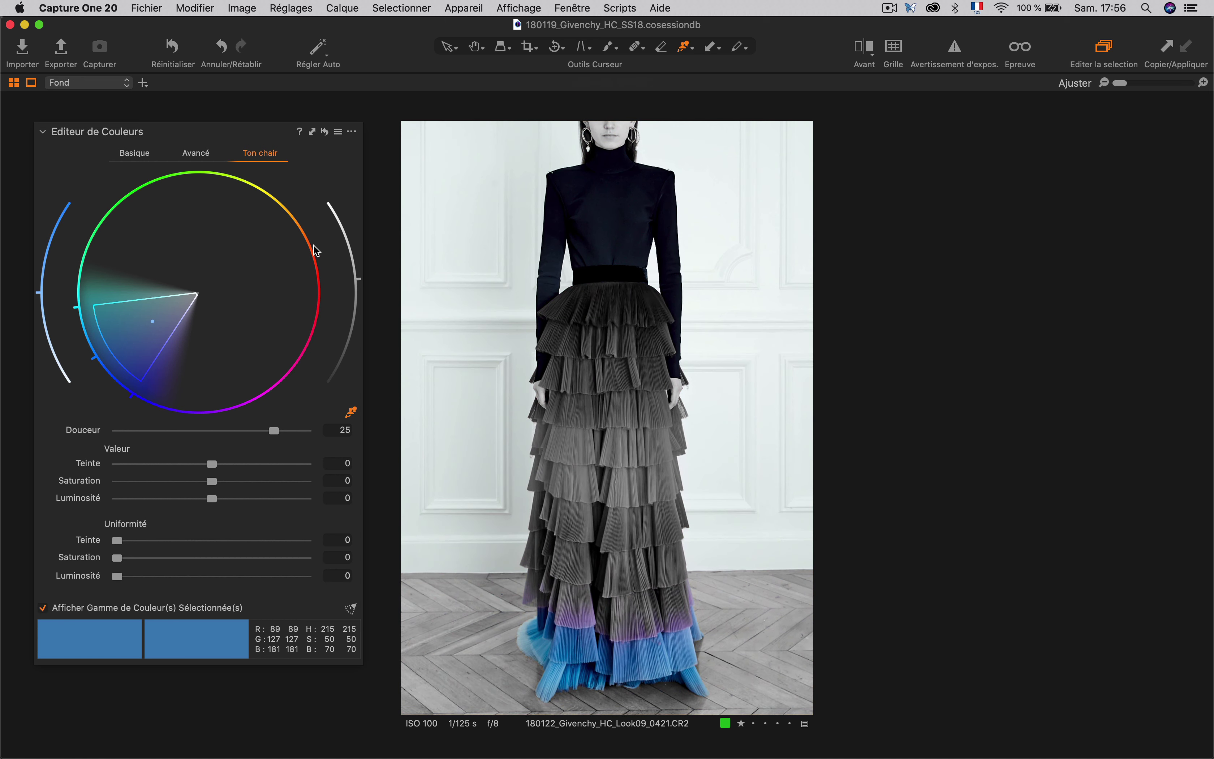
pyautogui.click(353, 133)
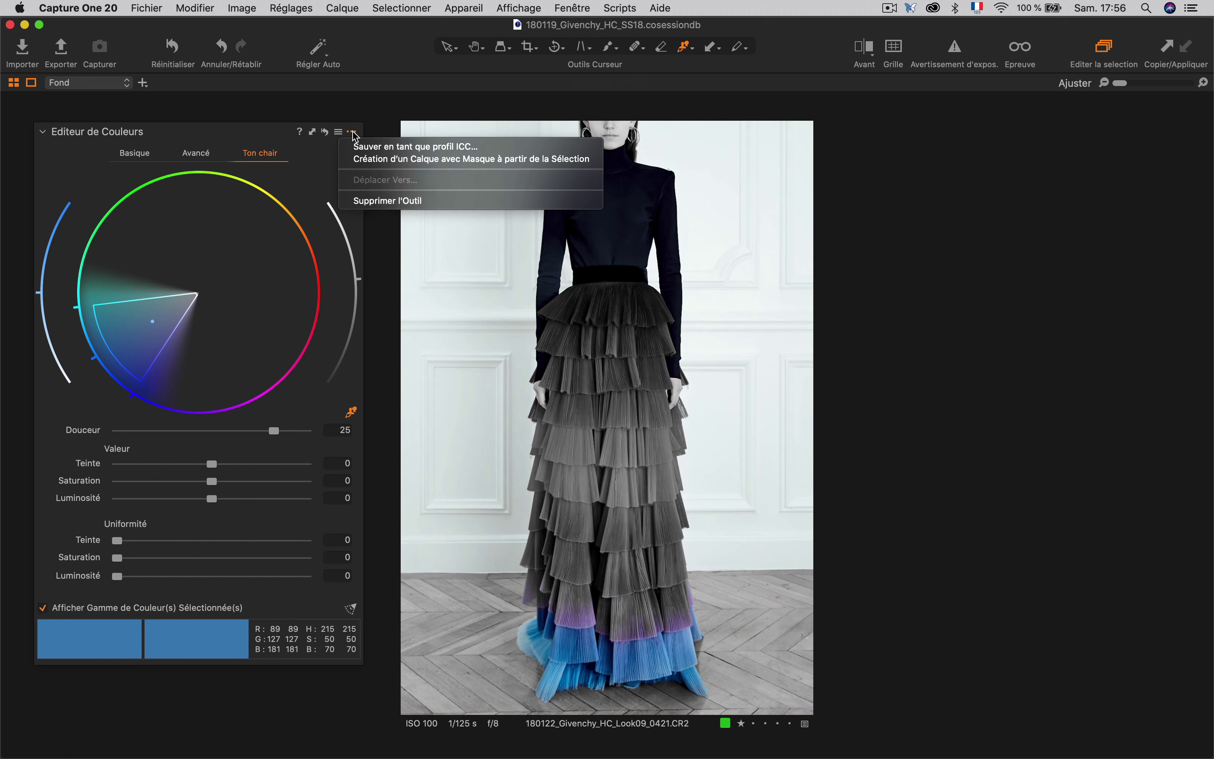
pyautogui.click(380, 159)
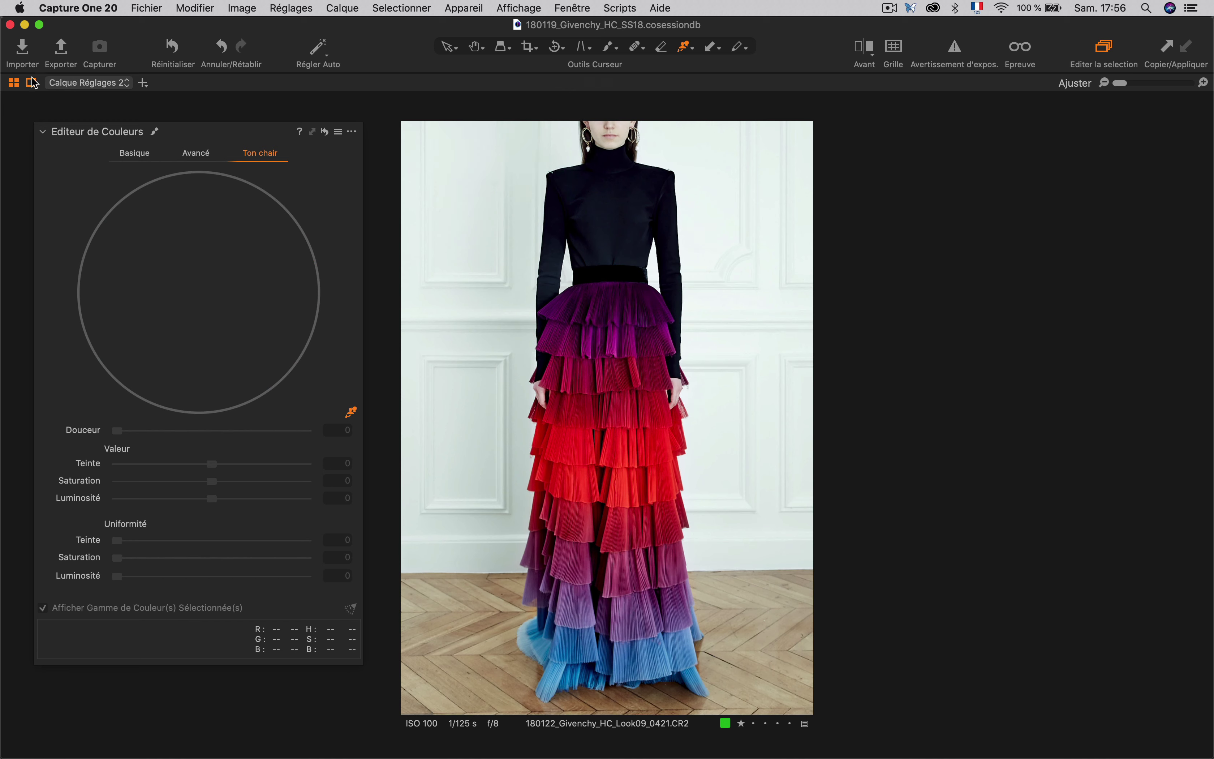
# - Select Calque Réglages 2 as the active layer and show the layer stack in the Layers tool
pyautogui.click(72, 85)
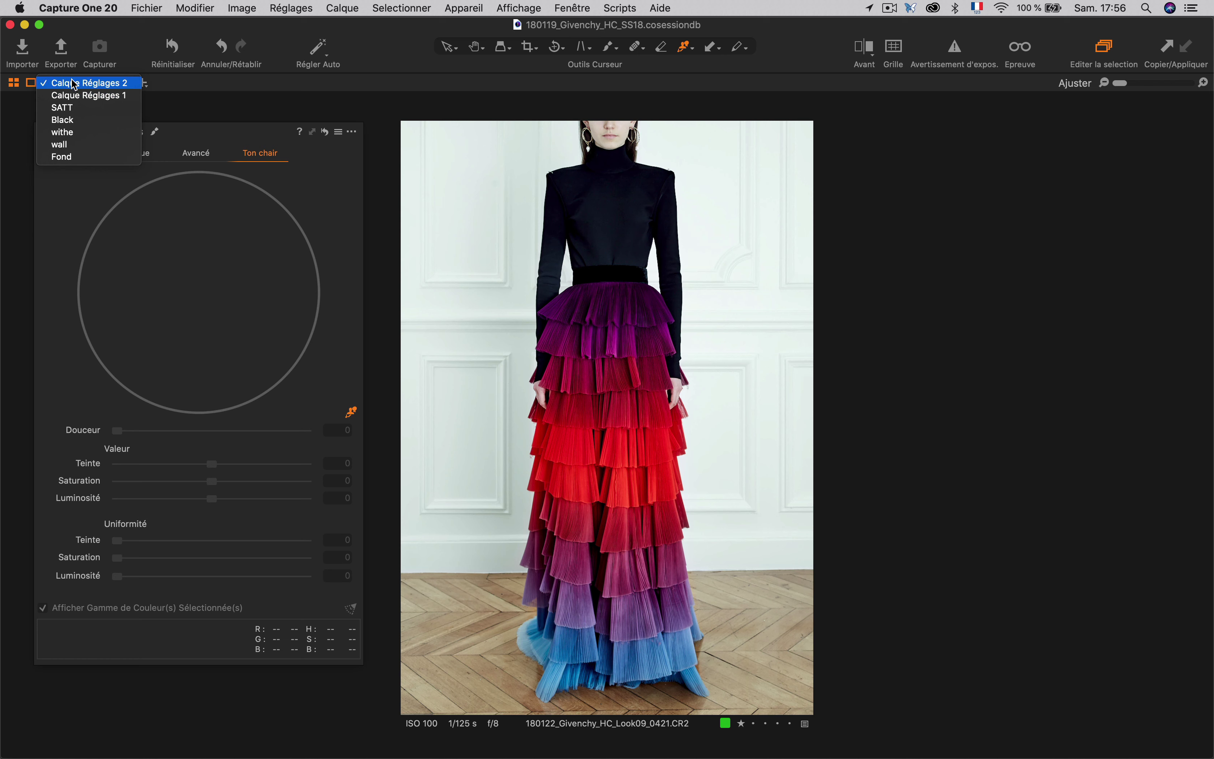
pyautogui.click(60, 83)
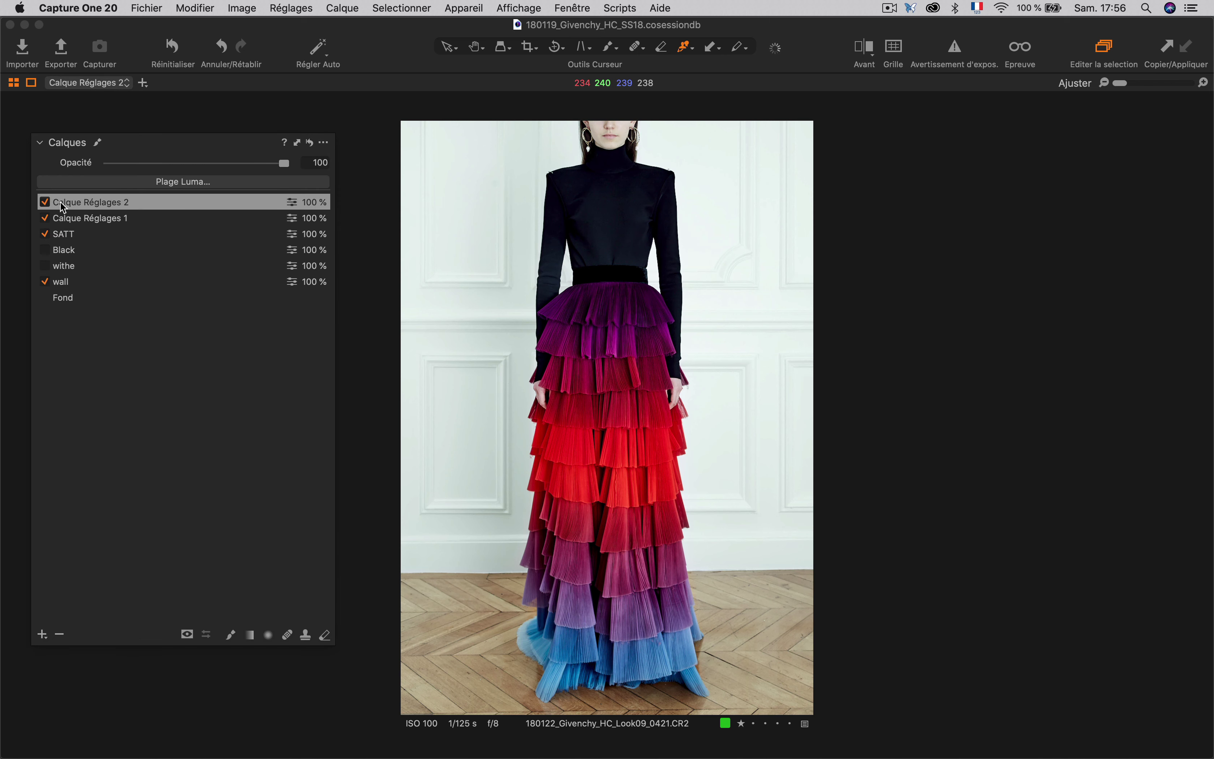
# - Rename the layer Calque Réglages 1 as VIOLET and Calque Réglages 2 as BLEU
pyautogui.doubleClick(79, 219)
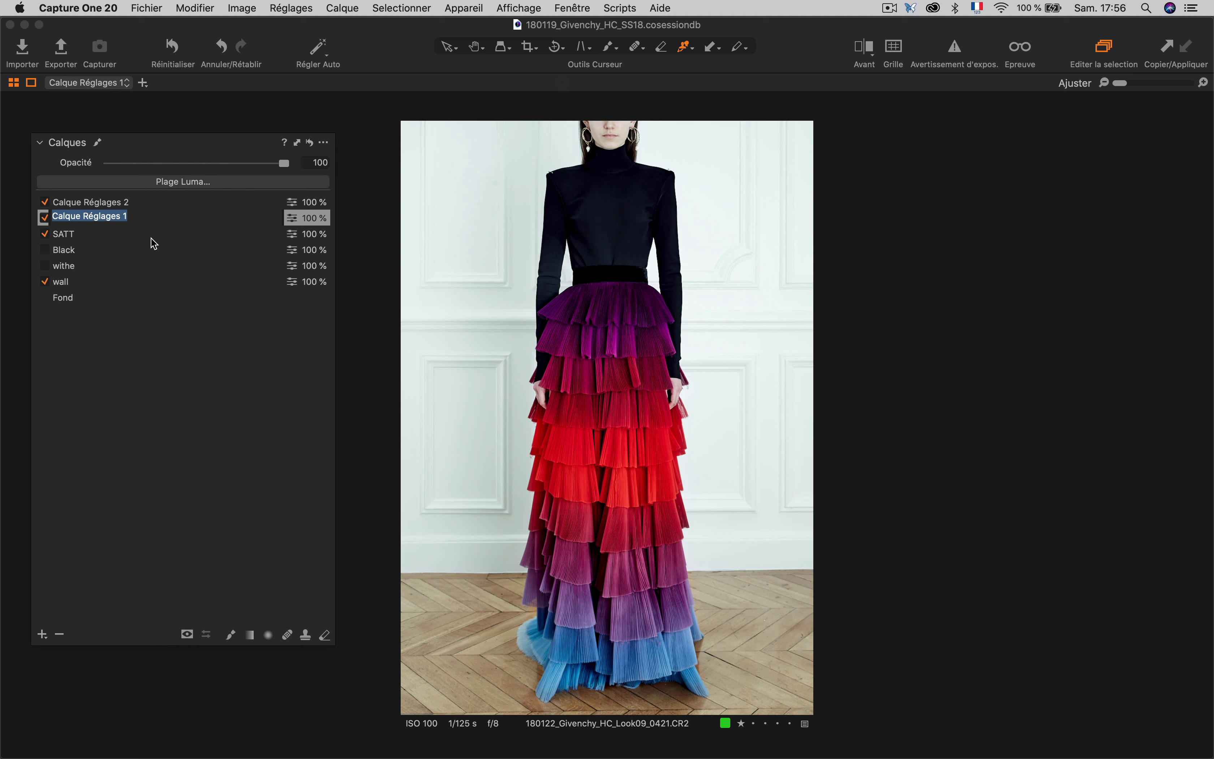
pyautogui.write('VIOLET')
pyautogui.press('Return')
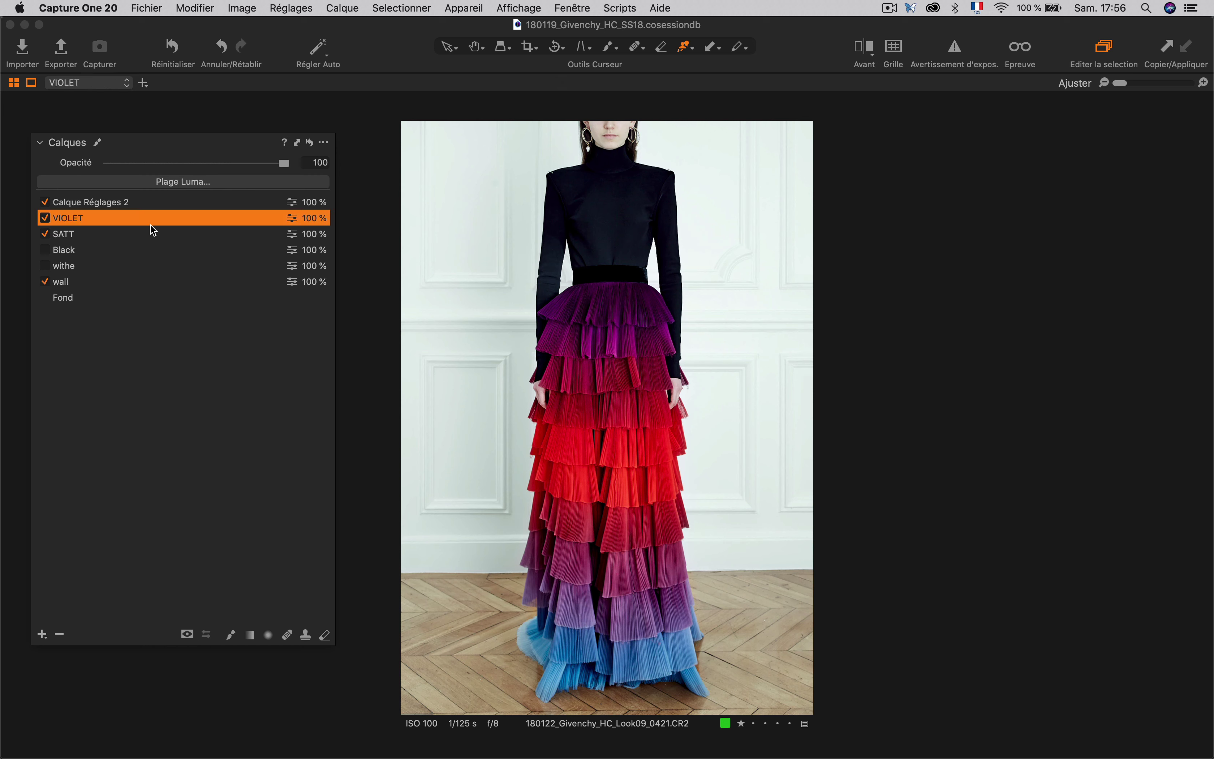
pyautogui.doubleClick(85, 201)
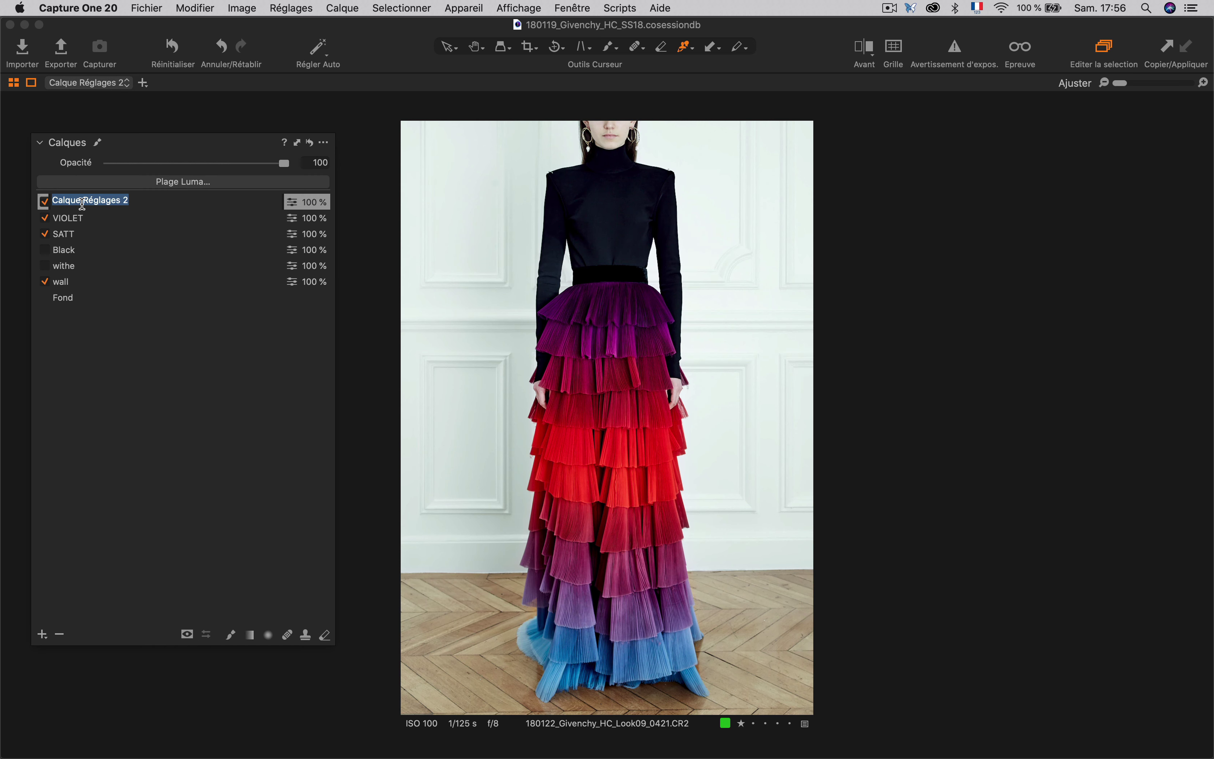
pyautogui.write('BLEU')
pyautogui.press('Return')
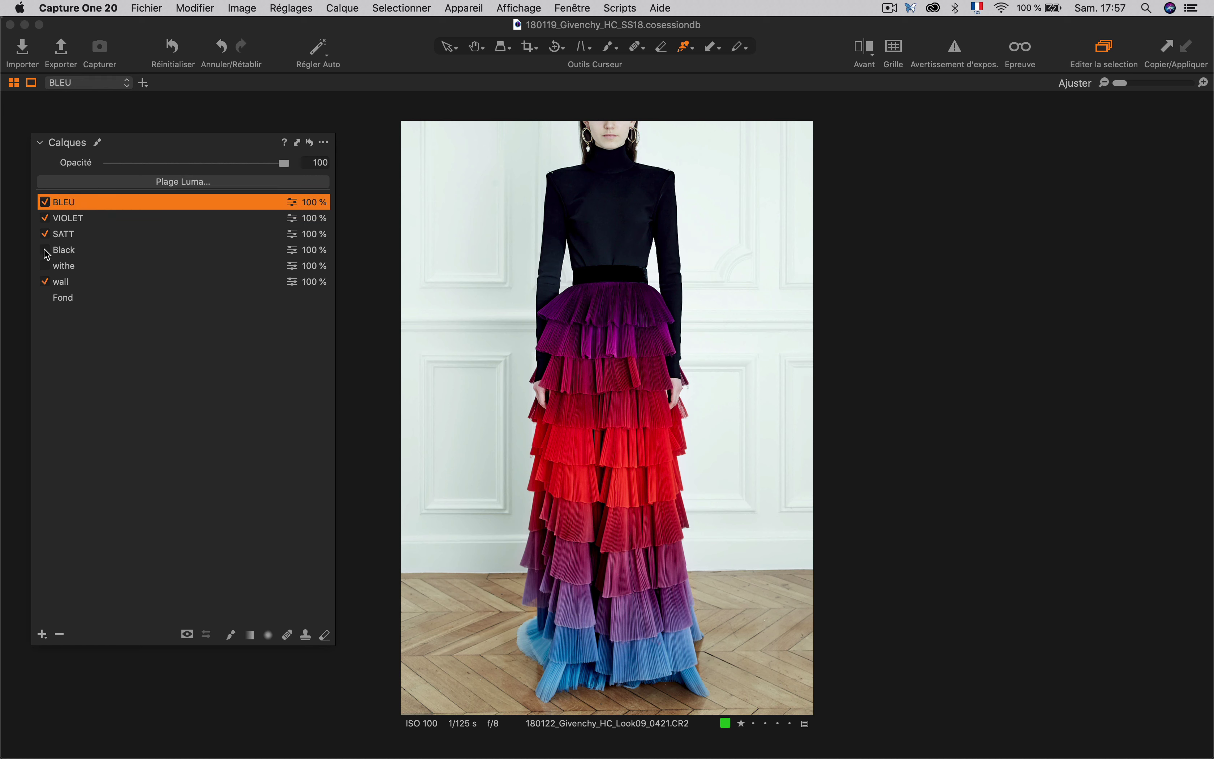
# - Display the VIOLET layer's mask in grayscale, compare it with the BLEU layer's mask, and activate the mask brush
pyautogui.click(69, 220)
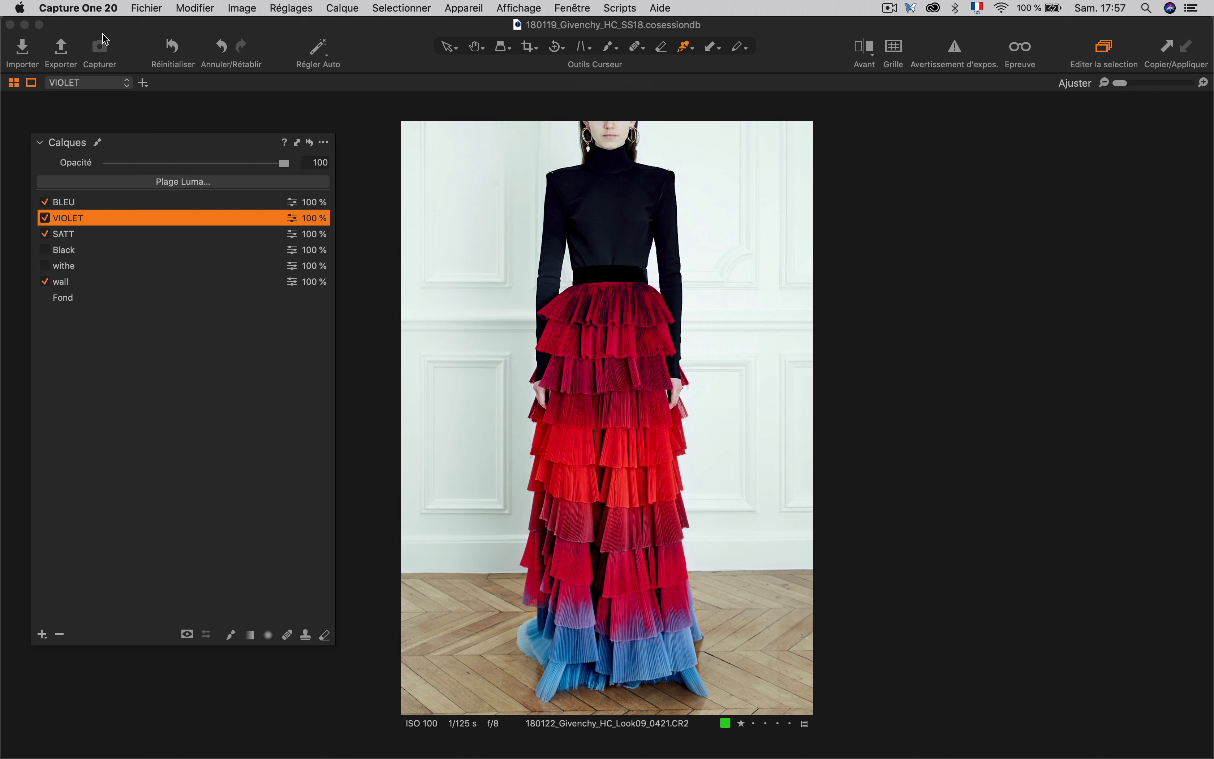
pyautogui.click(261, 461)
pyautogui.click(188, 635)
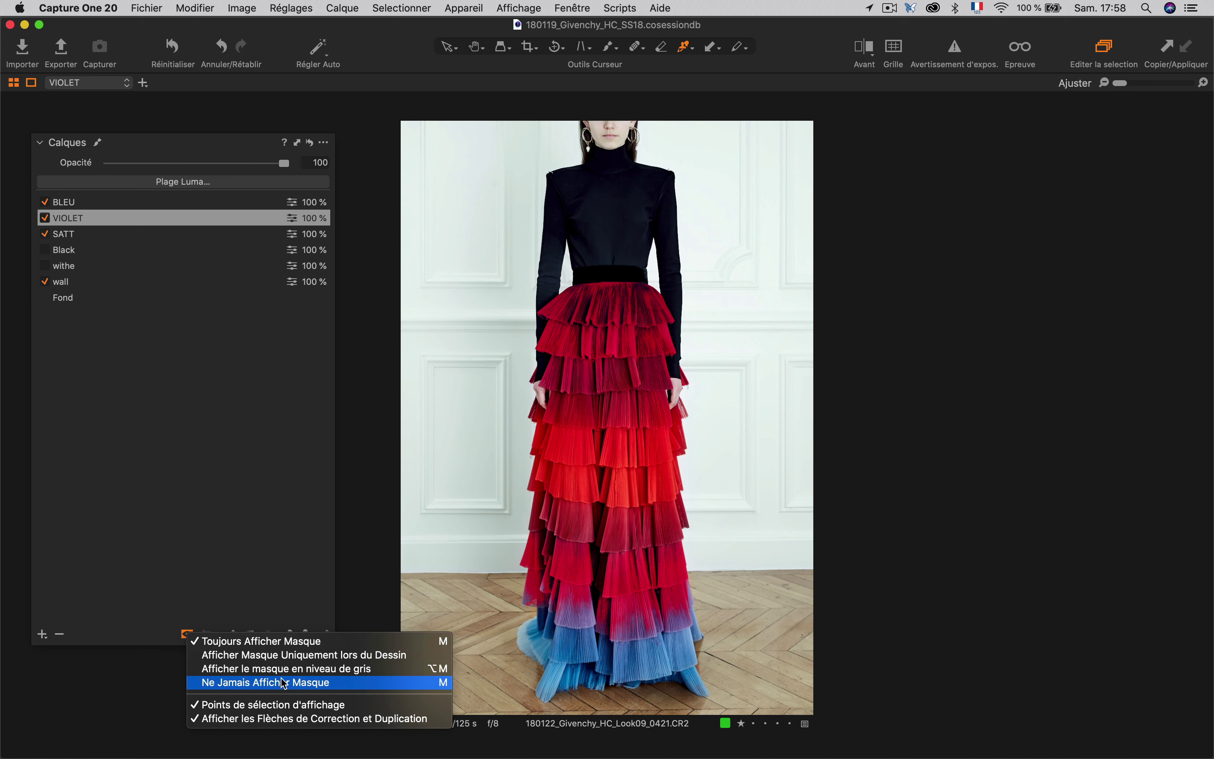
pyautogui.click(261, 670)
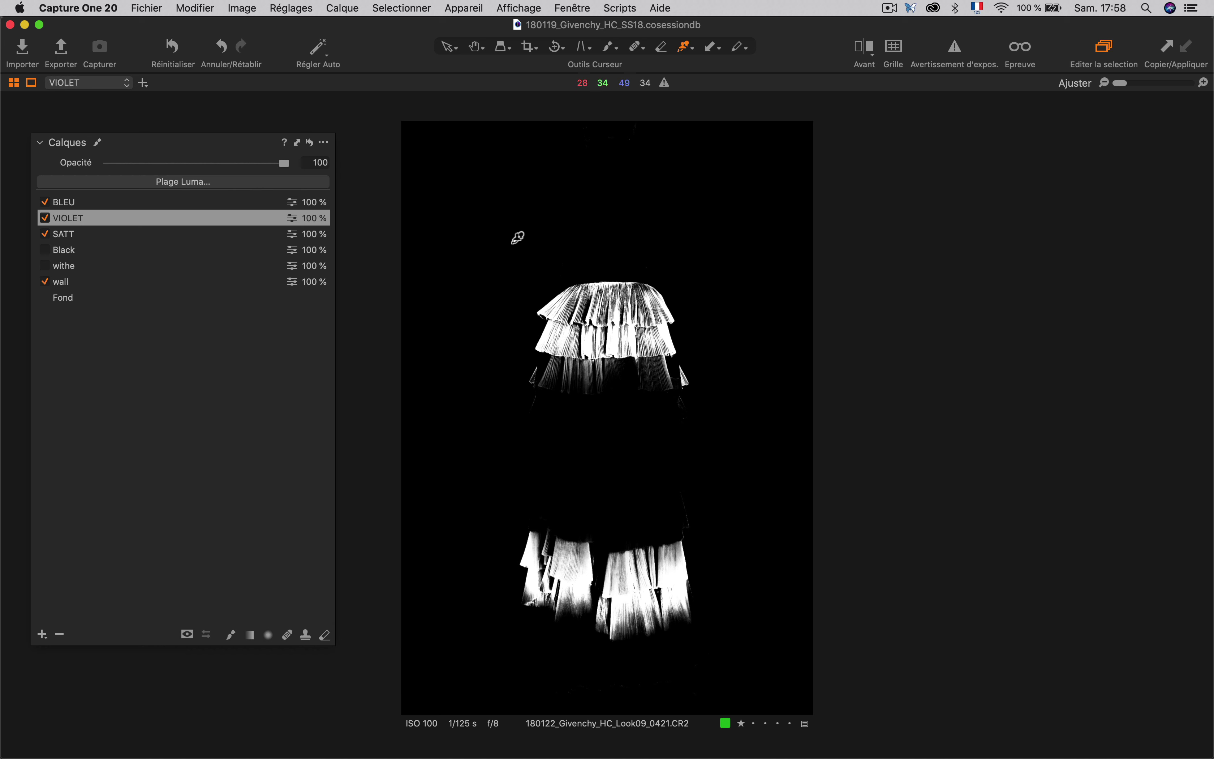
pyautogui.click(61, 203)
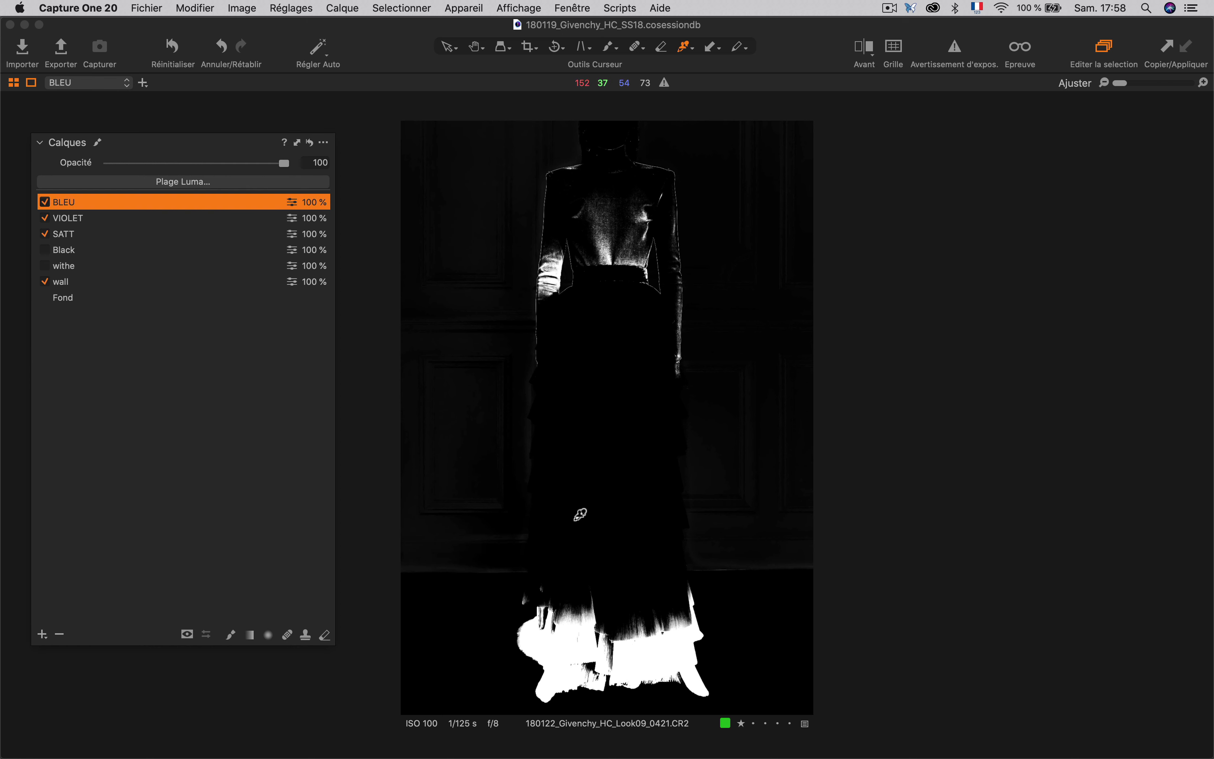
pyautogui.press('e')
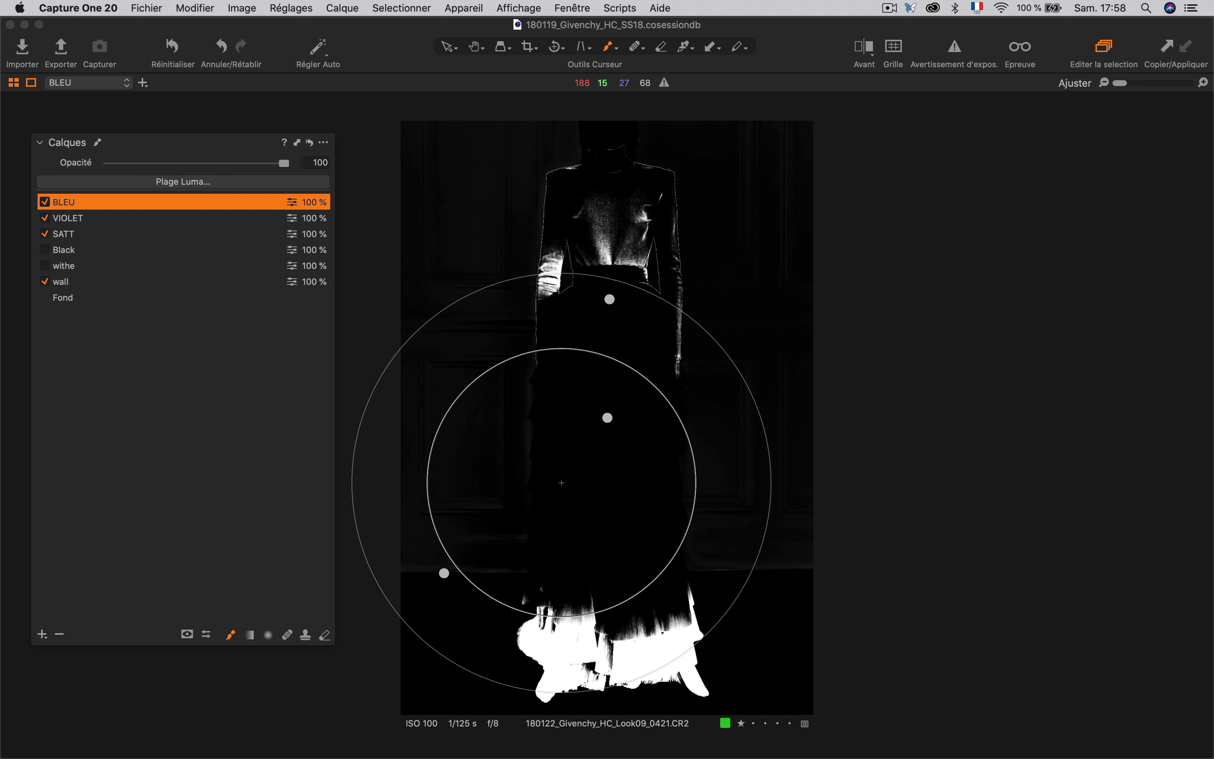
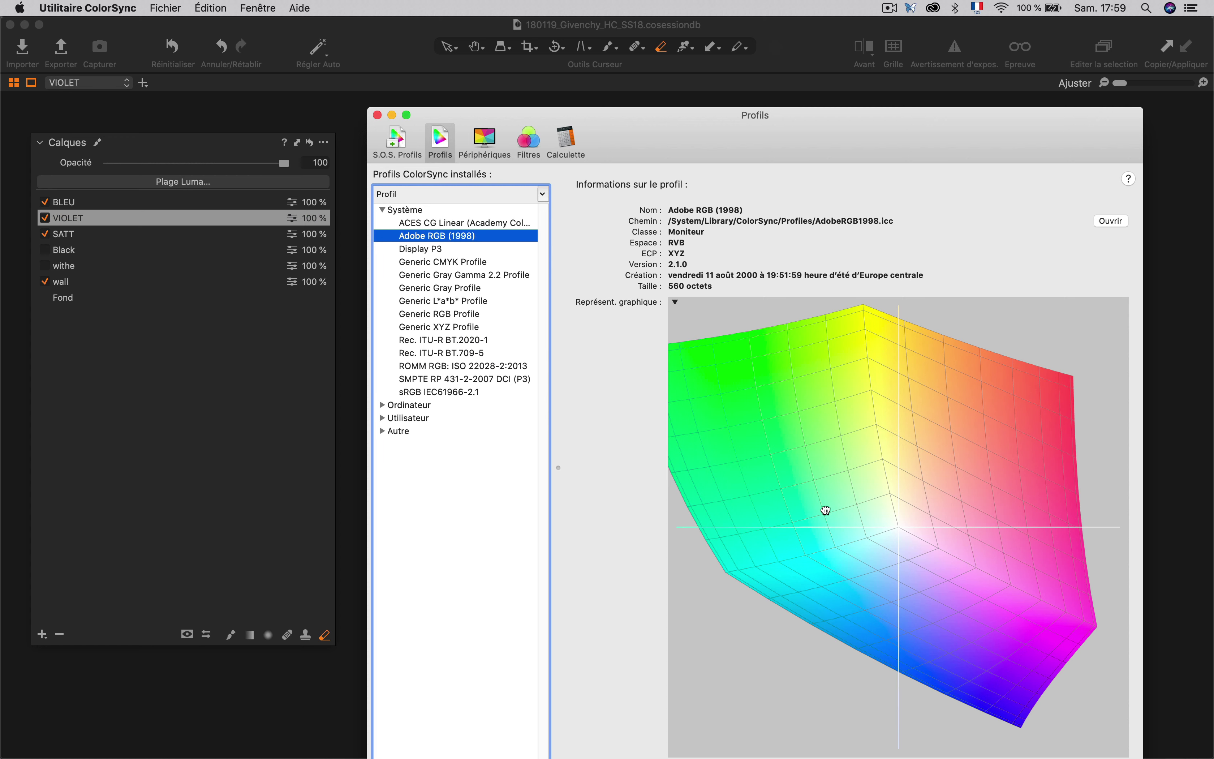
# - Rotate the 3D gamut of the Adobe RGB (1998) profile to examine it from several angles, and return to Capture One
pyautogui.moveTo(826, 510); pyautogui.dragTo(871, 461)
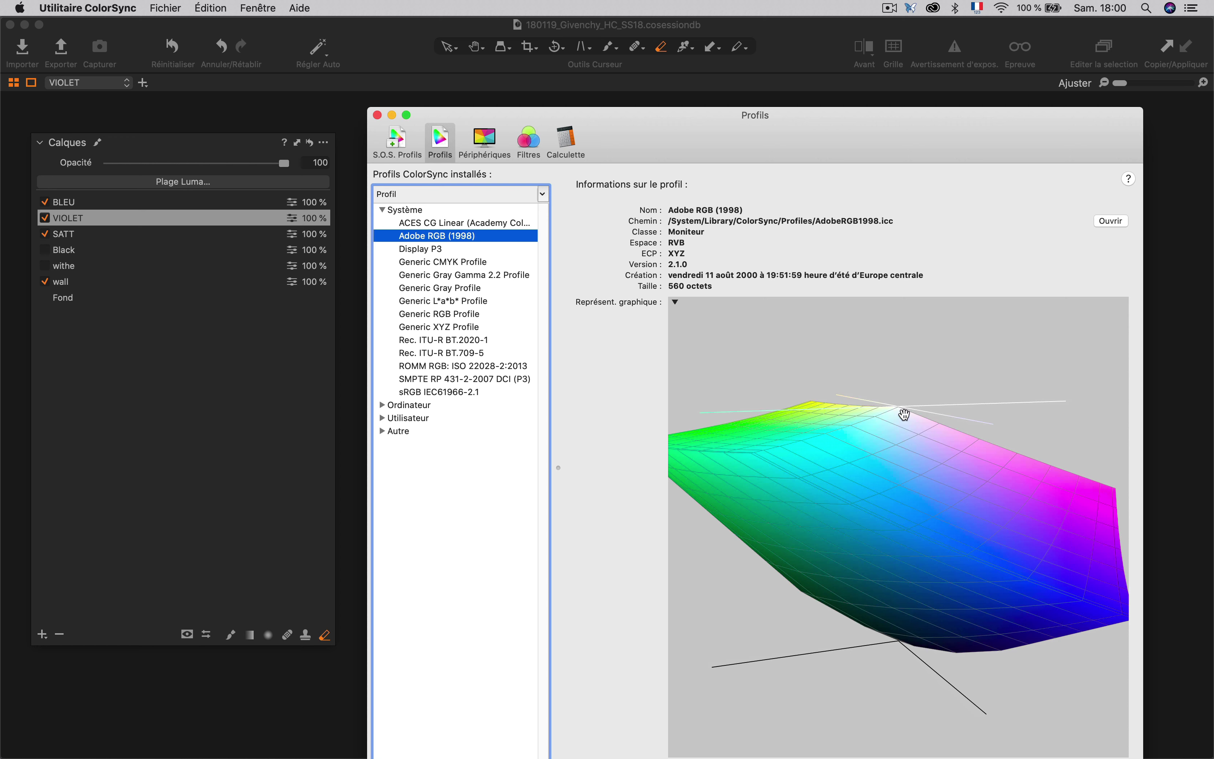
pyautogui.moveTo(896, 647)
pyautogui.mouseDown()
pyautogui.moveTo(896, 594)
pyautogui.moveTo(896, 647)
pyautogui.mouseUp()
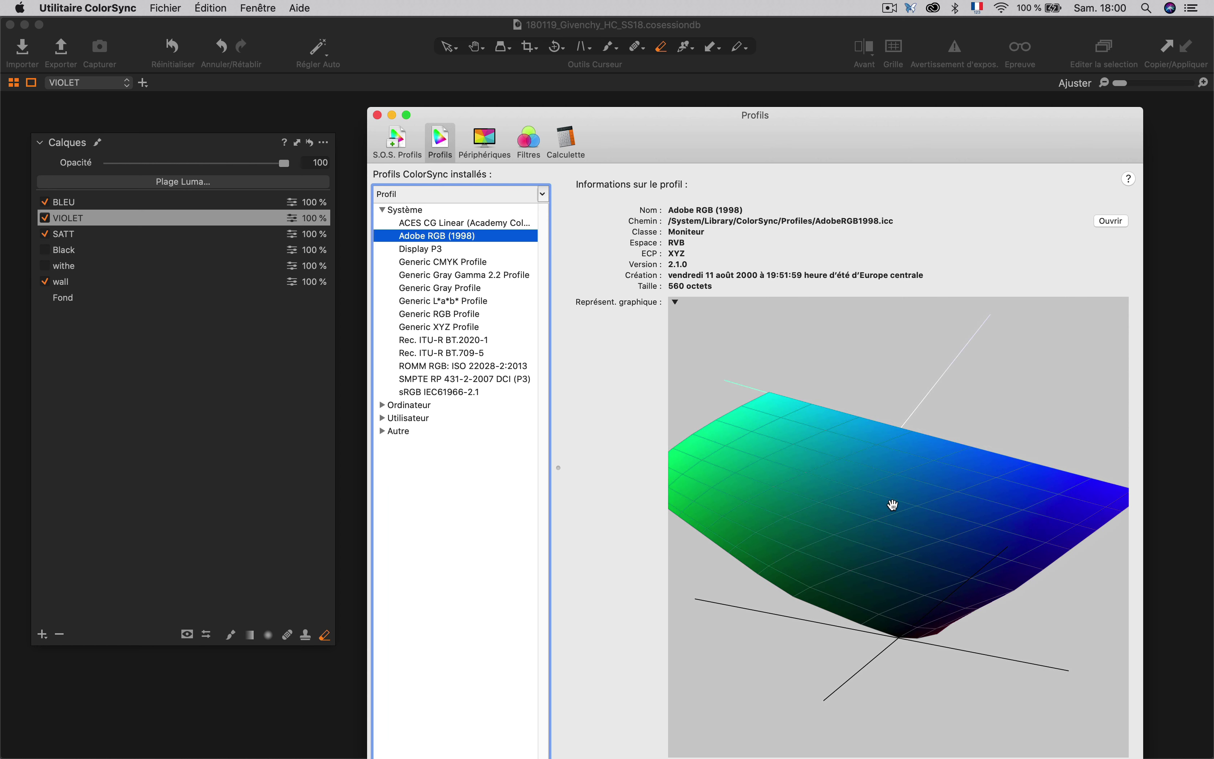
pyautogui.moveTo(893, 505); pyautogui.dragTo(855, 450)
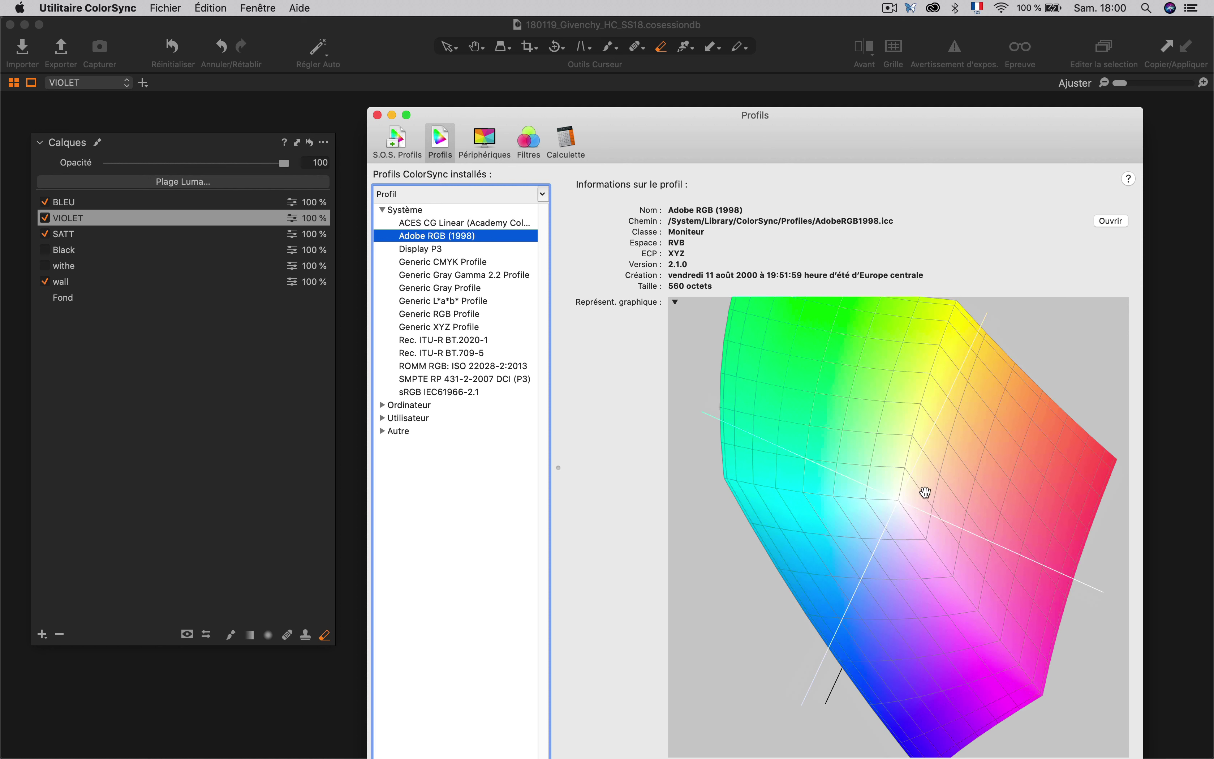
pyautogui.moveTo(856, 524); pyautogui.dragTo(883, 435)
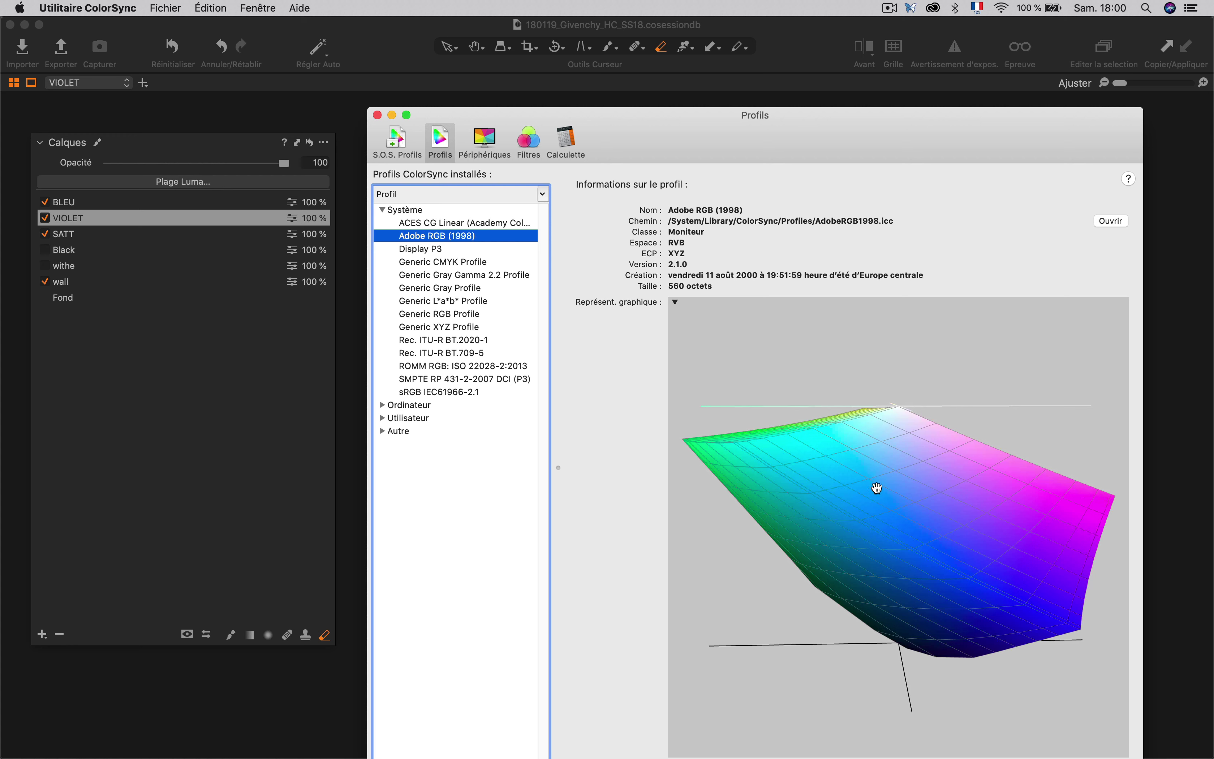
pyautogui.moveTo(874, 487); pyautogui.dragTo(840, 482)
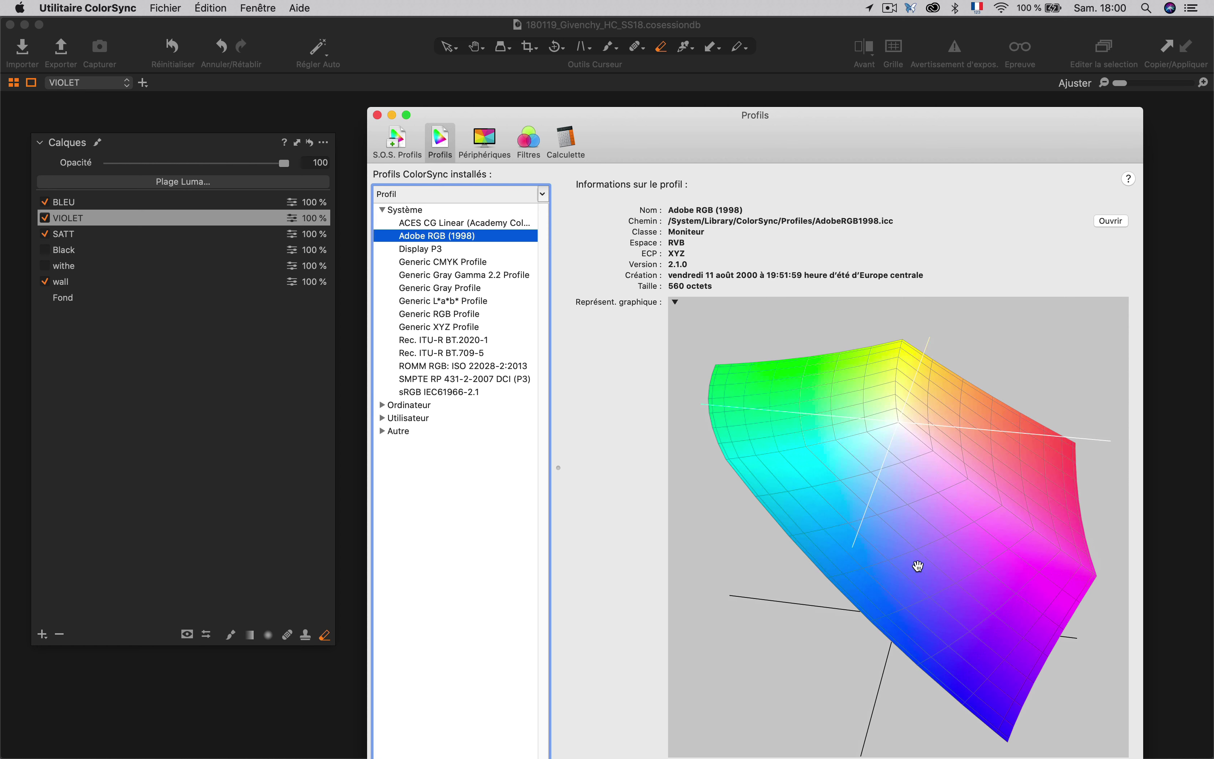
pyautogui.moveTo(894, 576); pyautogui.dragTo(908, 548)
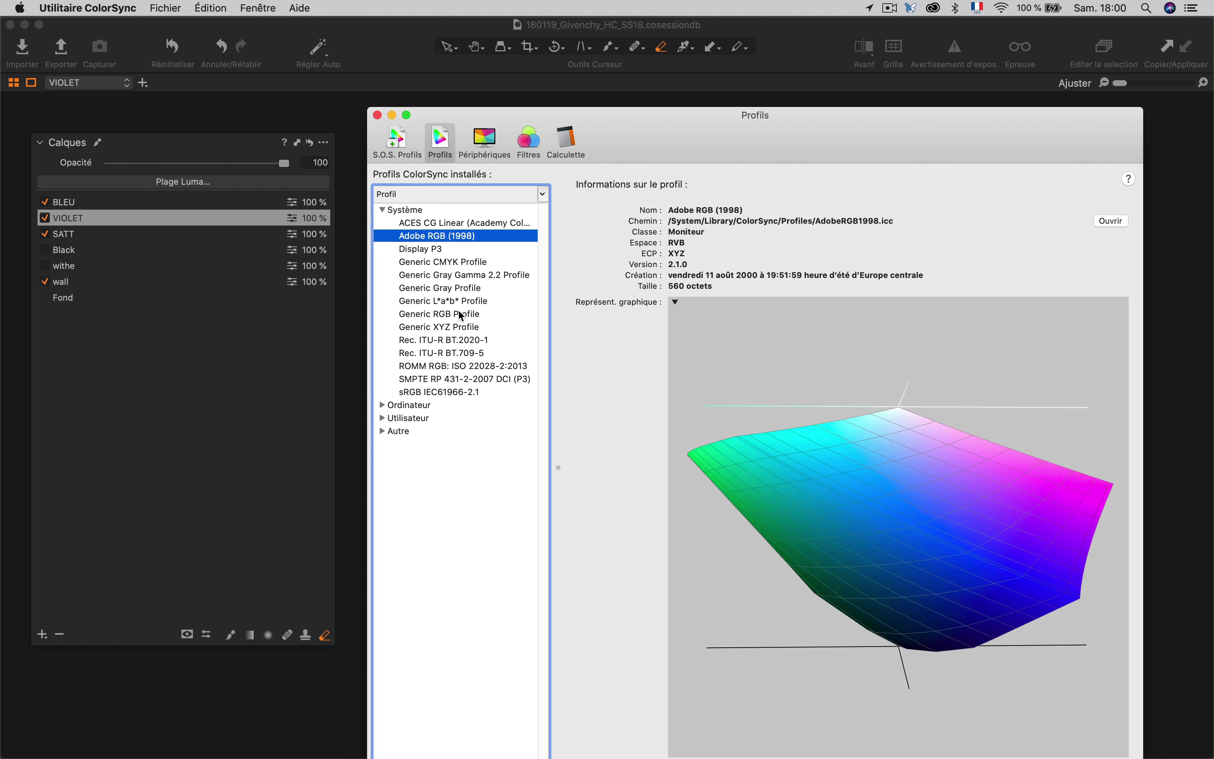
pyautogui.click(355, 120)
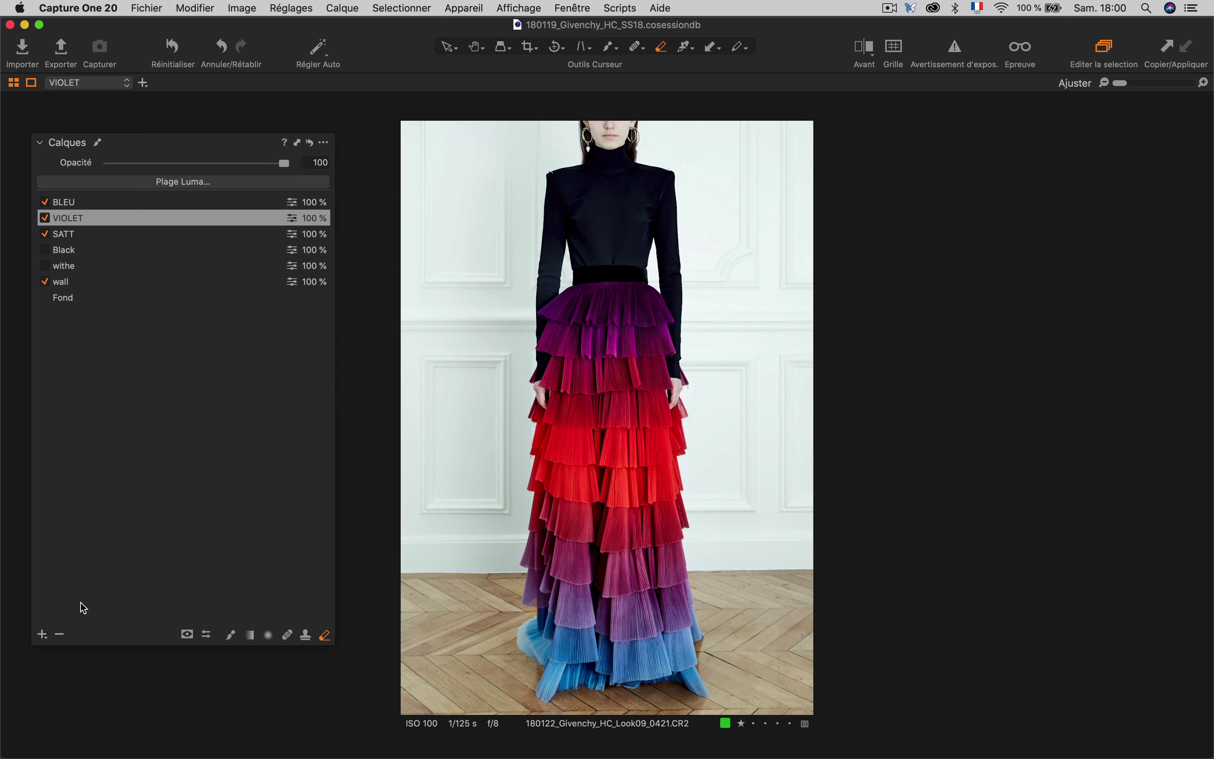
# - Add a new filled adjustment layer above the existing ones and name it VALEURS SOMBRES
pyautogui.click(43, 635)
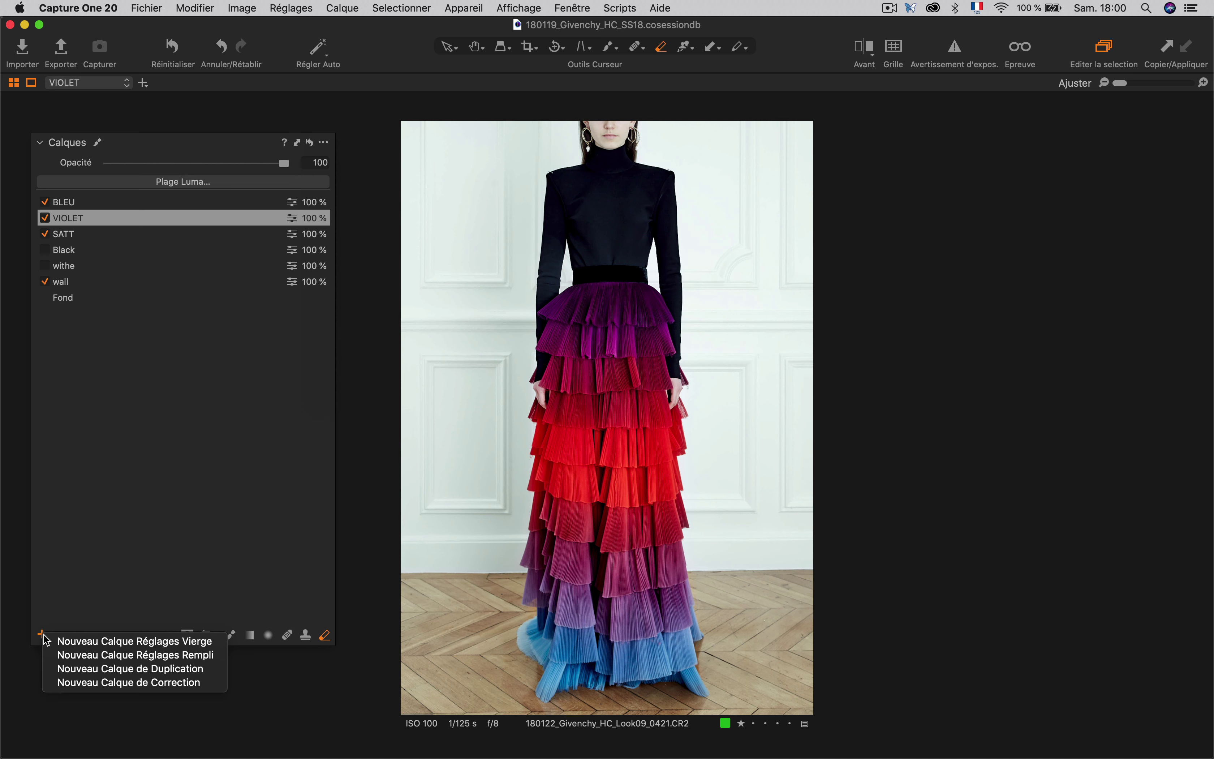
pyautogui.click(143, 656)
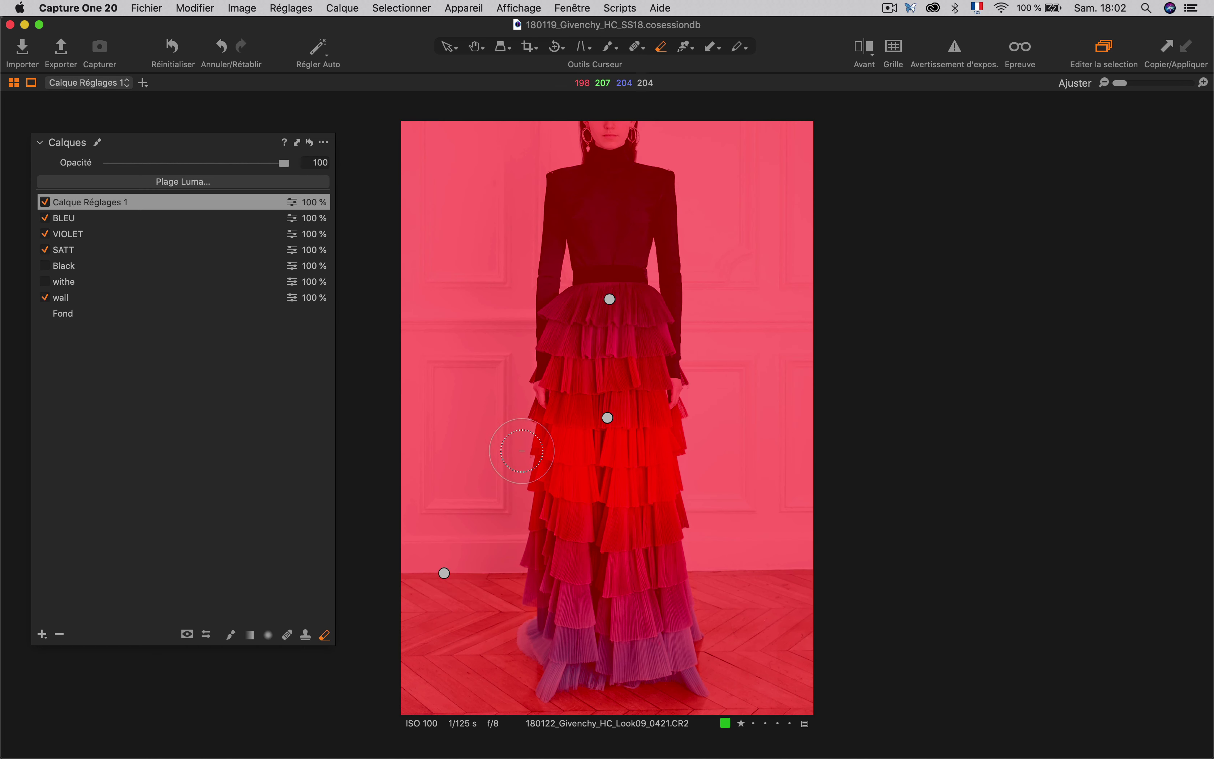
pyautogui.doubleClick(77, 203)
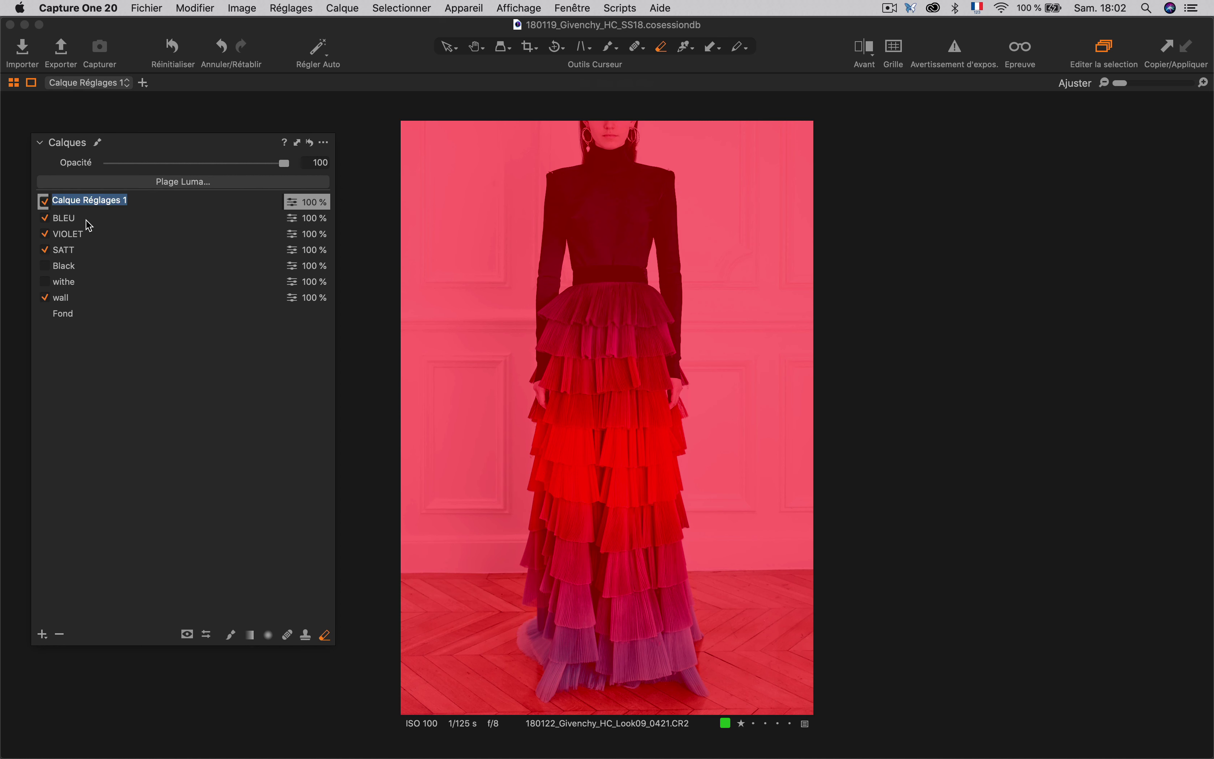
pyautogui.write('VALEURS SOMBRES')
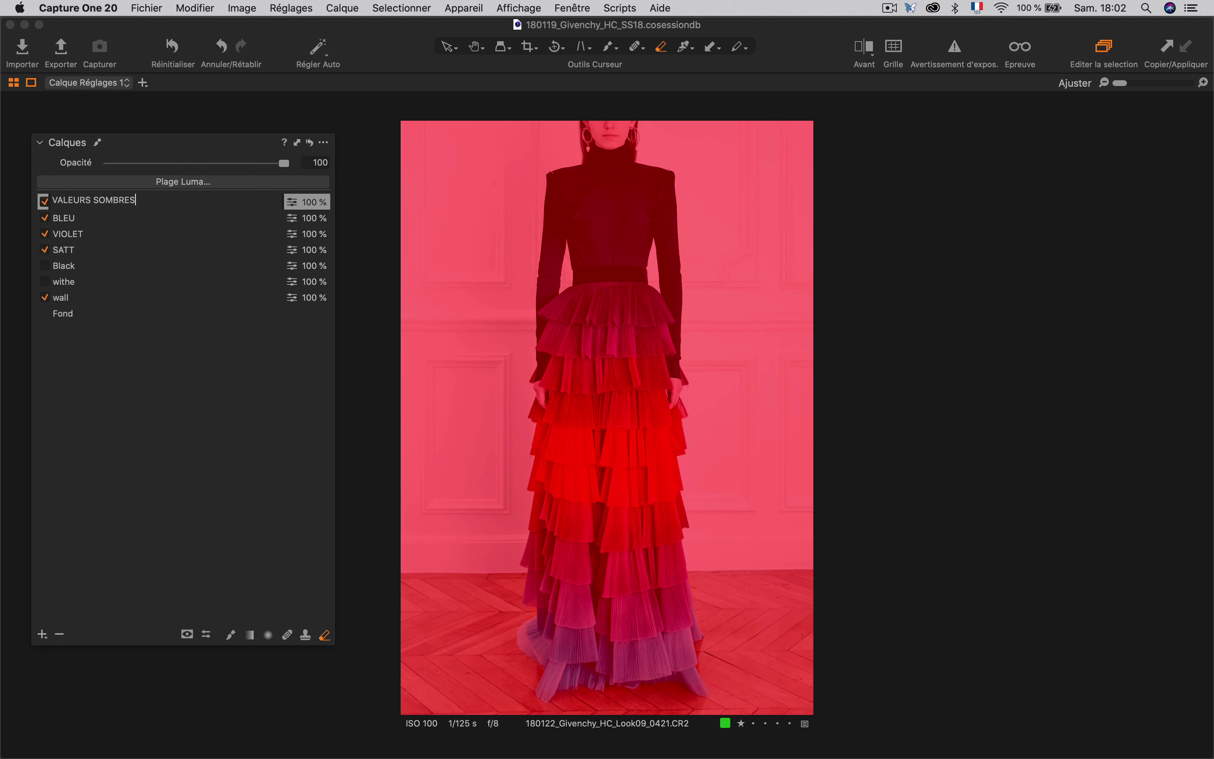
pyautogui.press('Return')
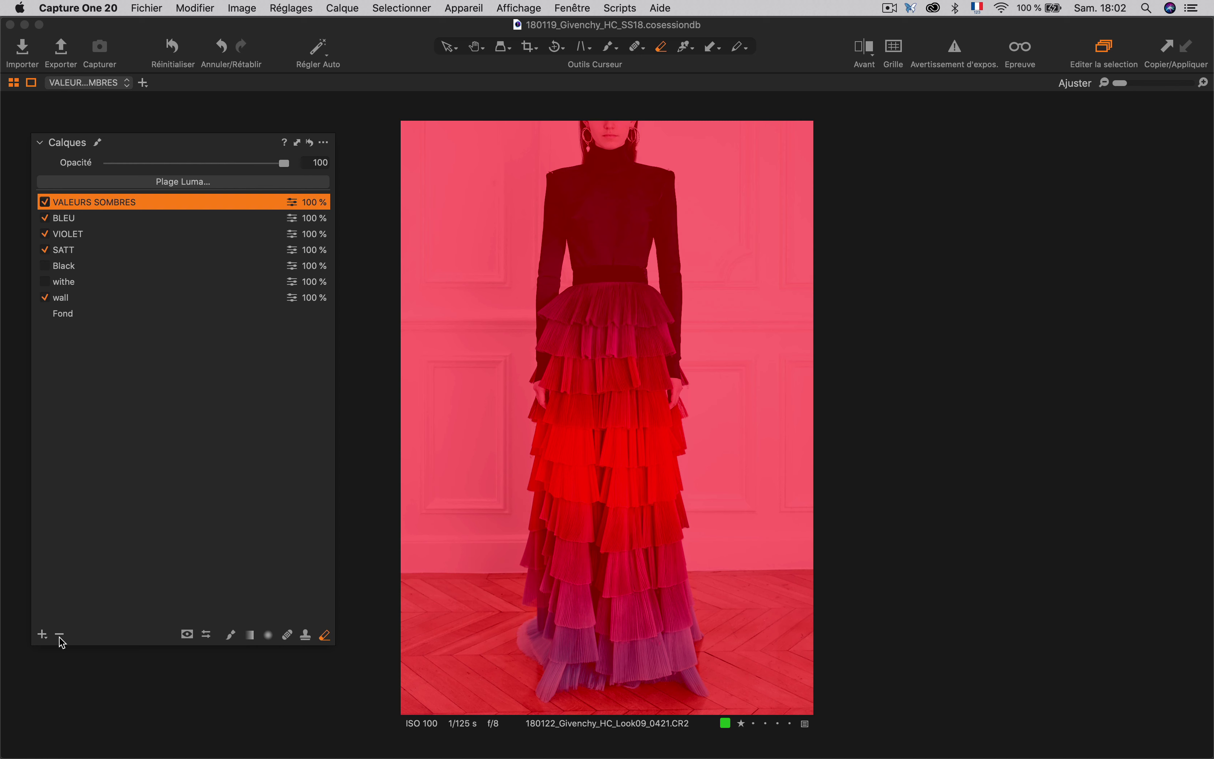
# - Add an empty adjustment layer and name it VALEURS CLAIRES (MUR)
pyautogui.click(43, 635)
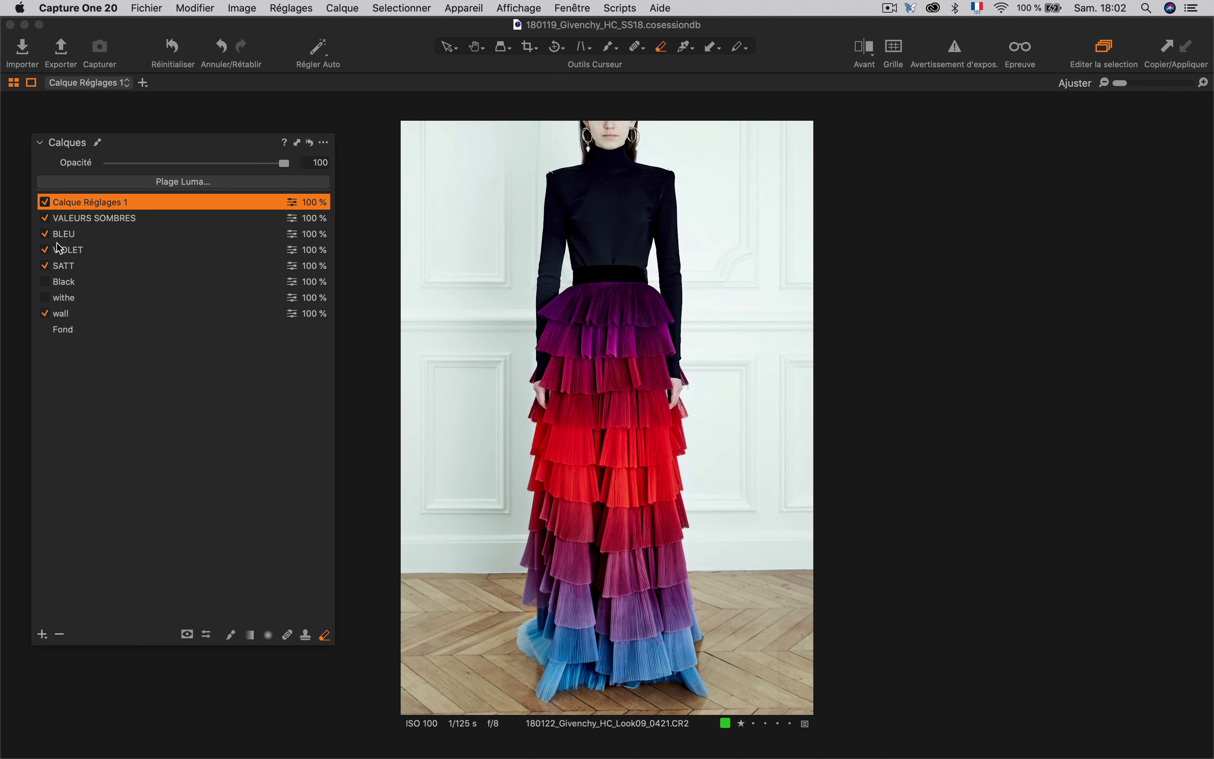
pyautogui.doubleClick(76, 202)
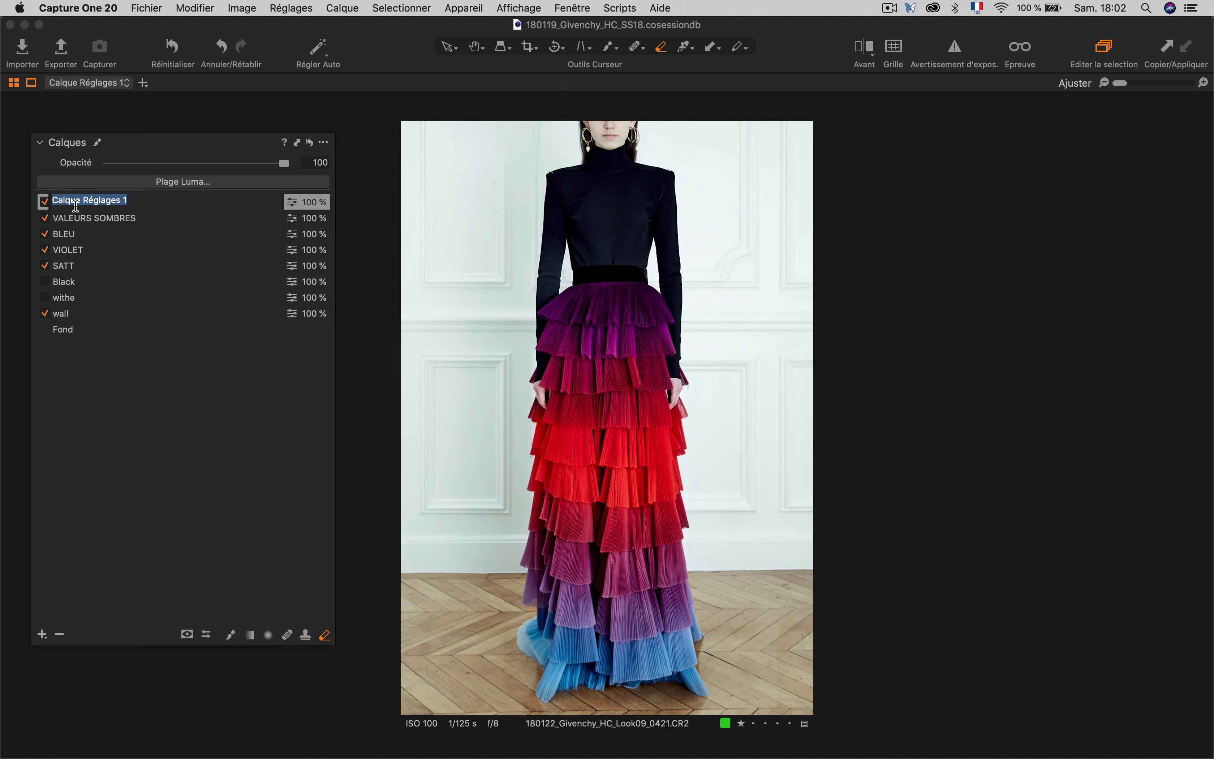
pyautogui.write('VALEURS CLAIRES (MUR')
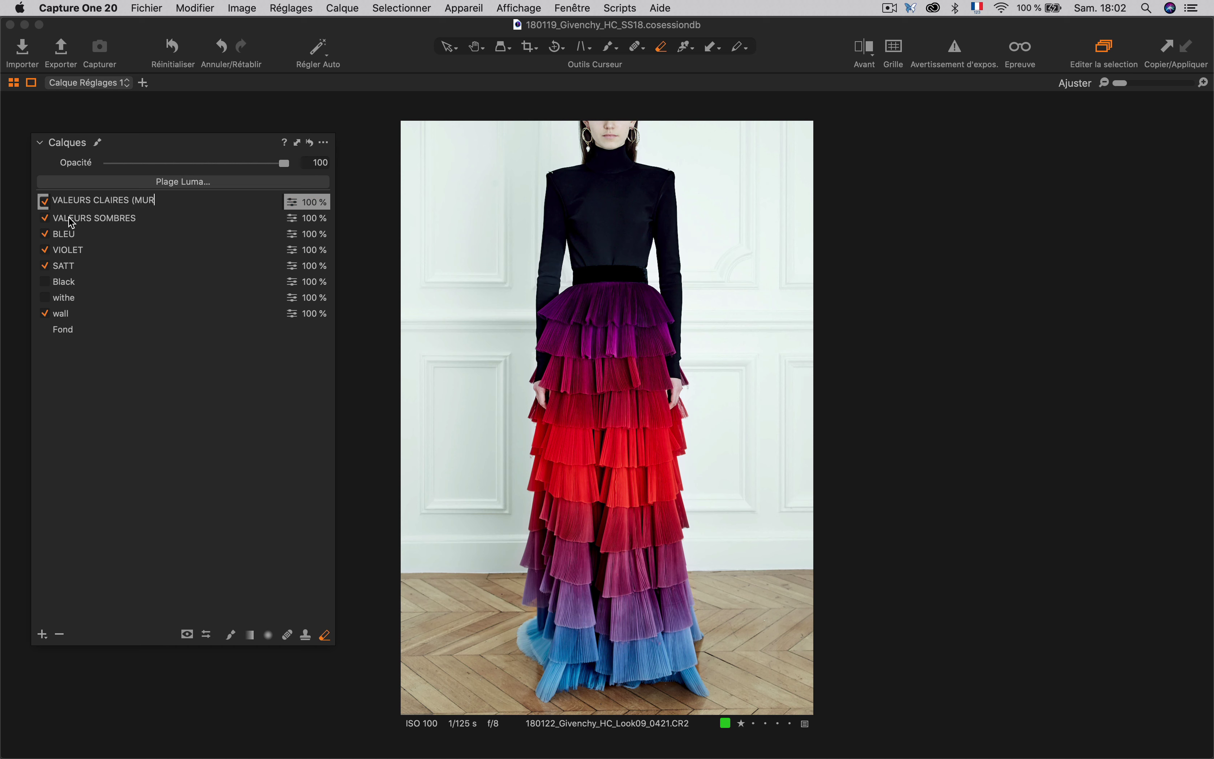
pyautogui.press('Return')
# - Start a luma range on the VALEURS SOMBRES layer with its mask displayed and set the range's lower limit to 0
pyautogui.click(121, 219)
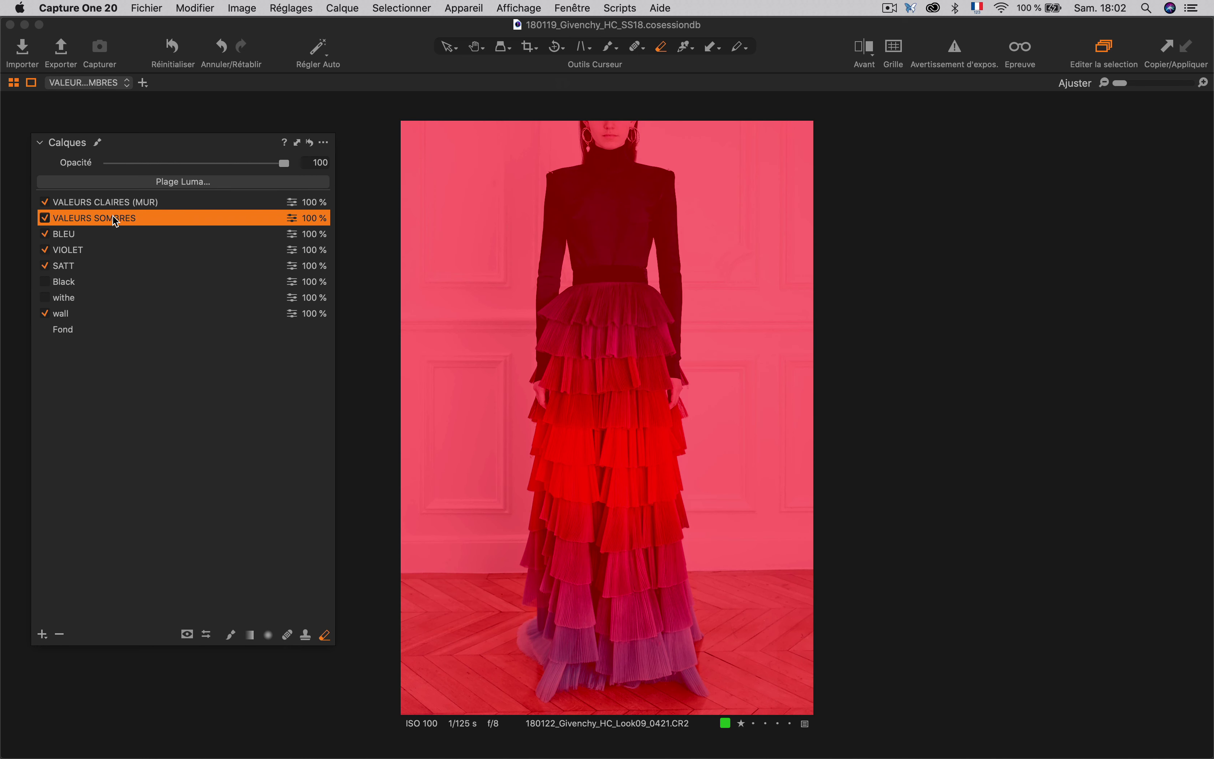
pyautogui.click(169, 182)
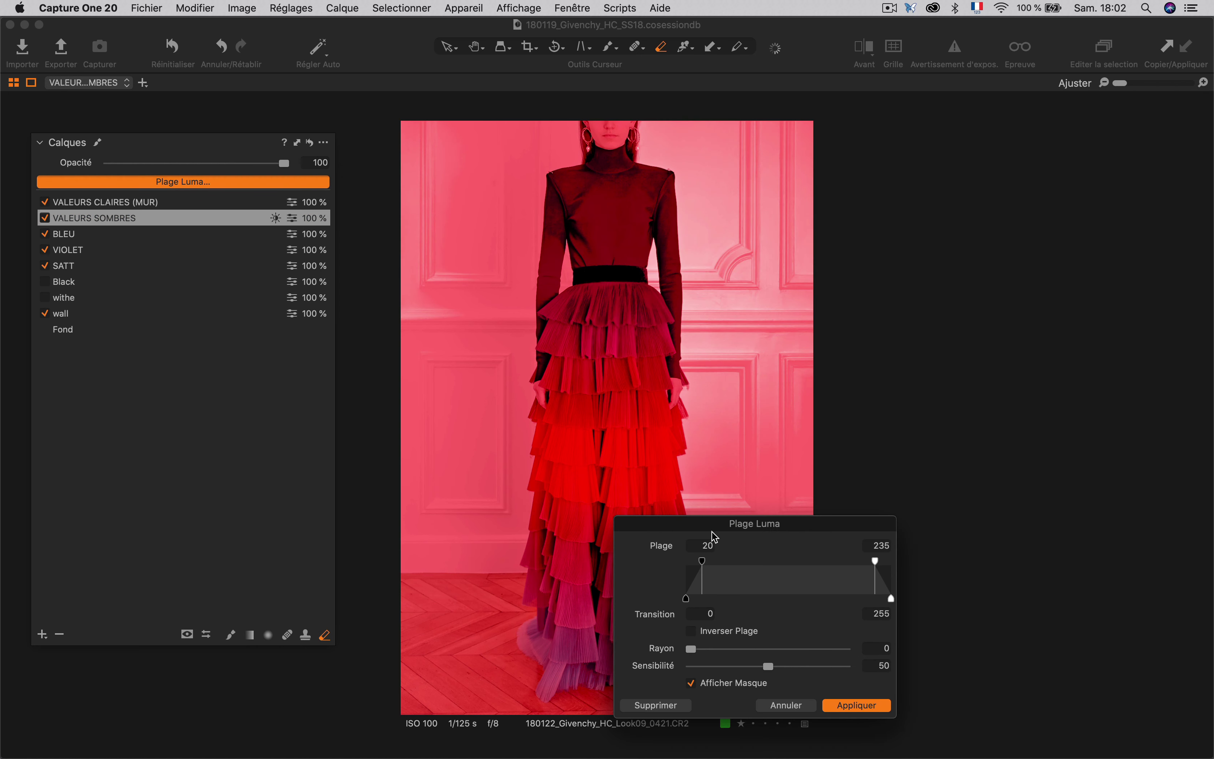
pyautogui.moveTo(716, 537); pyautogui.dragTo(956, 280)
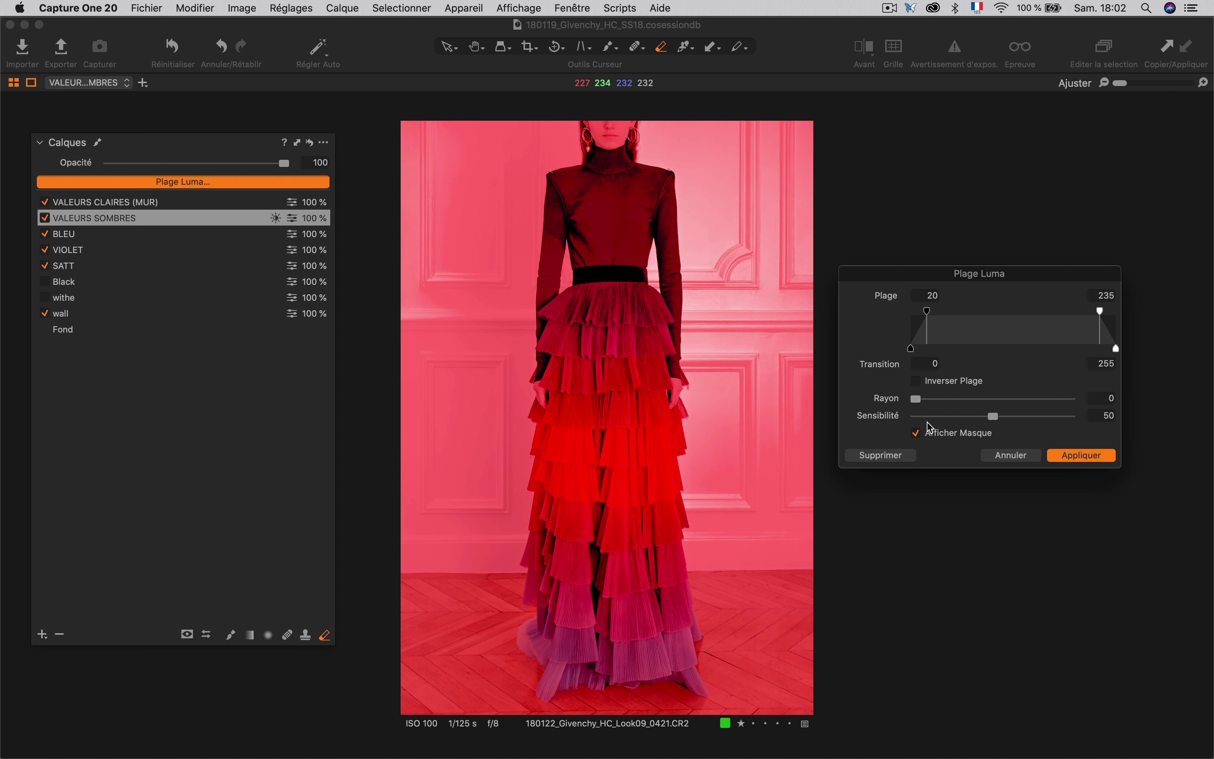
pyautogui.click(916, 435)
pyautogui.click(917, 434)
pyautogui.moveTo(927, 311); pyautogui.dragTo(906, 313)
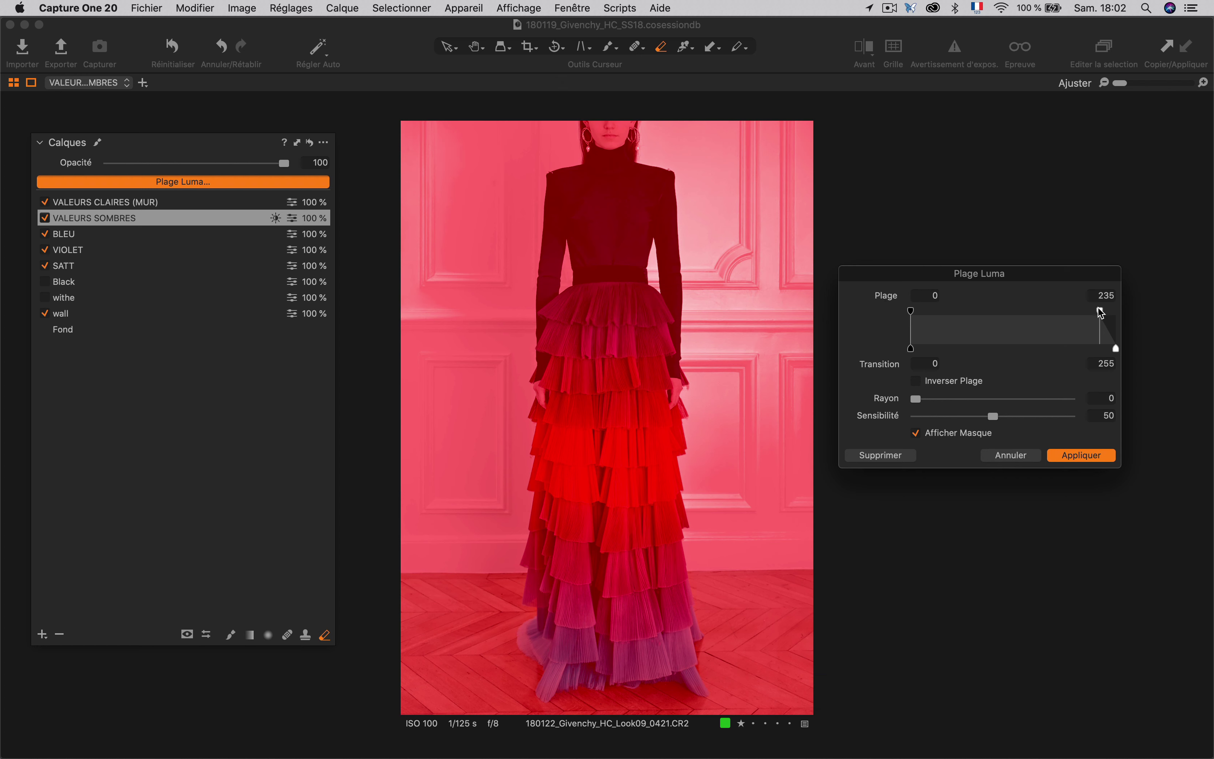
# - Lower the luma range's upper limit to 41, extend the highlight-side transition slightly beyond it, increase the radius, and apply the range
pyautogui.moveTo(1100, 311); pyautogui.dragTo(1003, 314)
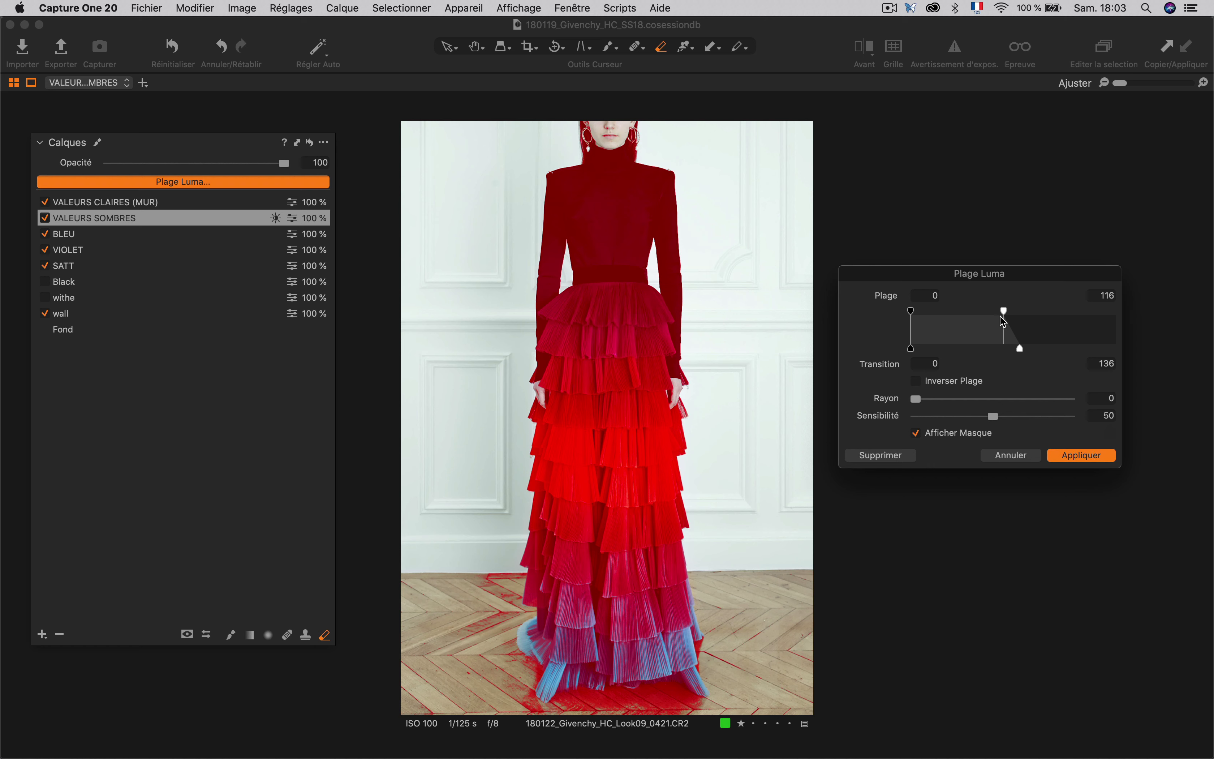
pyautogui.moveTo(1004, 312); pyautogui.dragTo(940, 349)
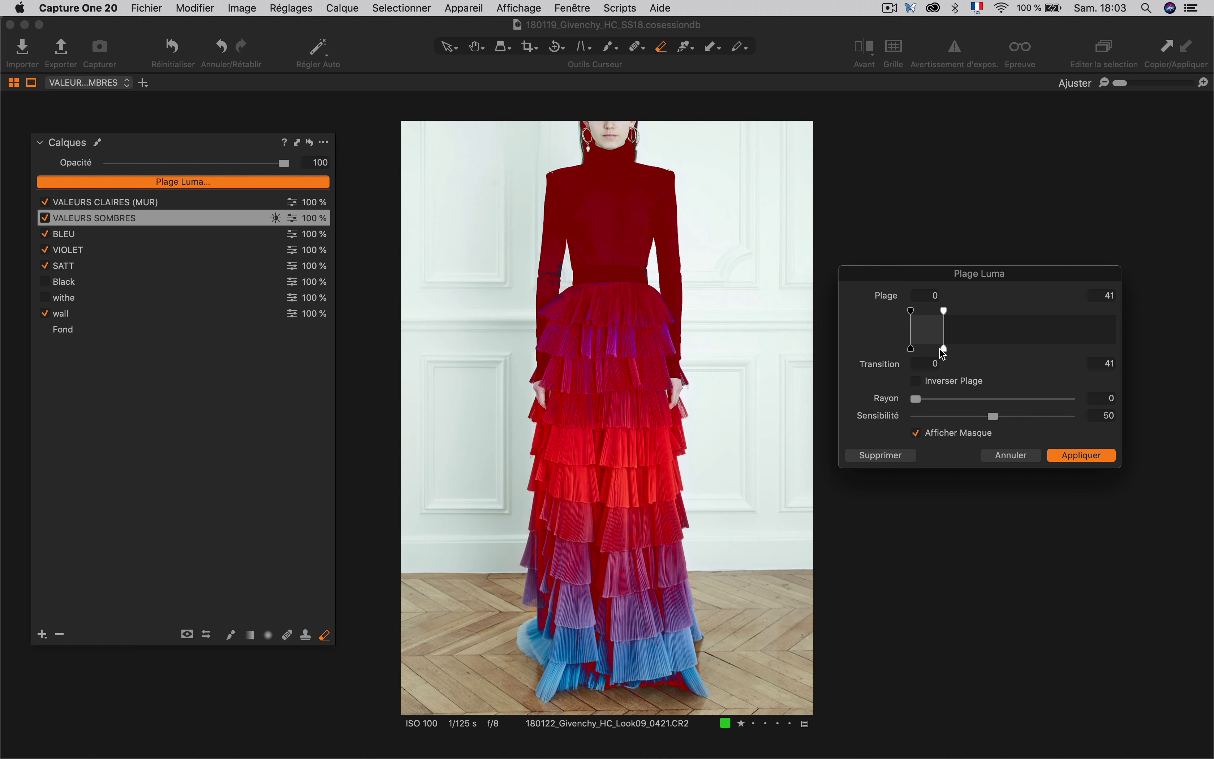
pyautogui.moveTo(943, 347)
pyautogui.mouseDown()
pyautogui.moveTo(1013, 361)
pyautogui.moveTo(970, 352)
pyautogui.moveTo(933, 311)
pyautogui.moveTo(951, 349)
pyautogui.mouseUp()
pyautogui.moveTo(916, 400); pyautogui.dragTo(987, 399)
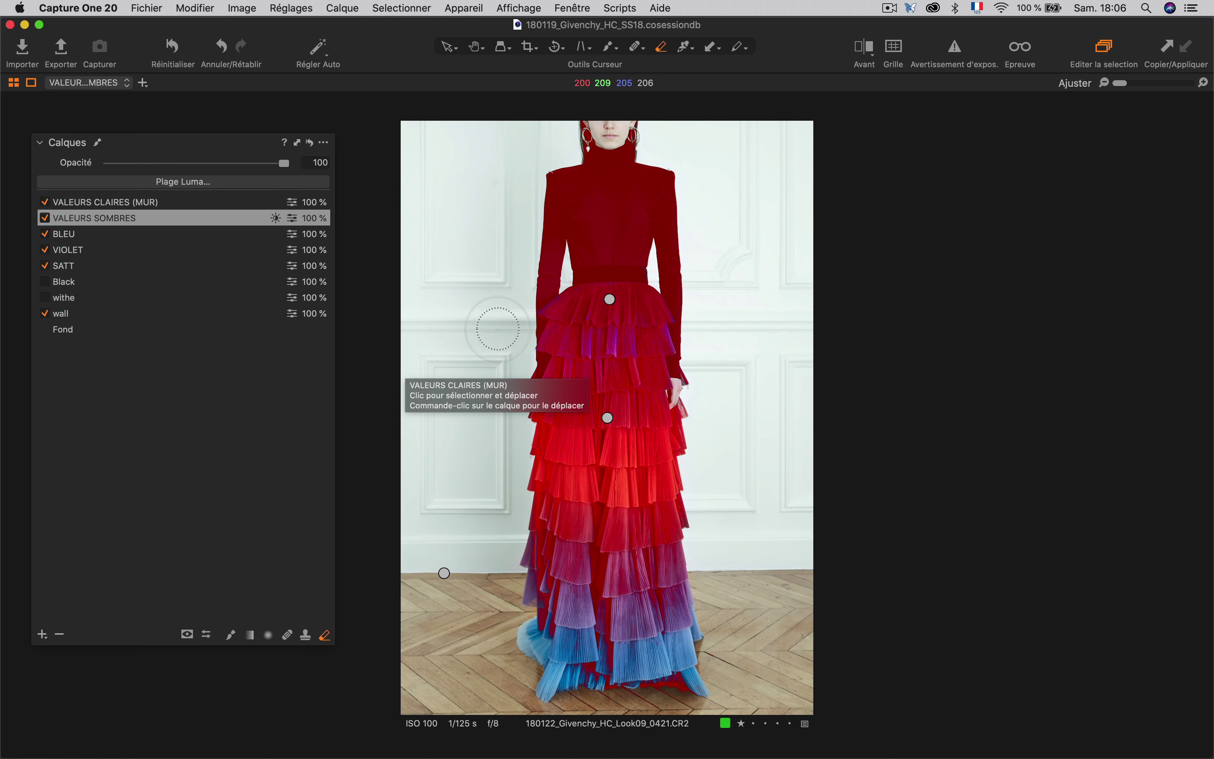
# - Display the VALEURS SOMBRES mask in grayscale and make VALEURS CLAIRES (MUR) the active layer
pyautogui.click(187, 636)
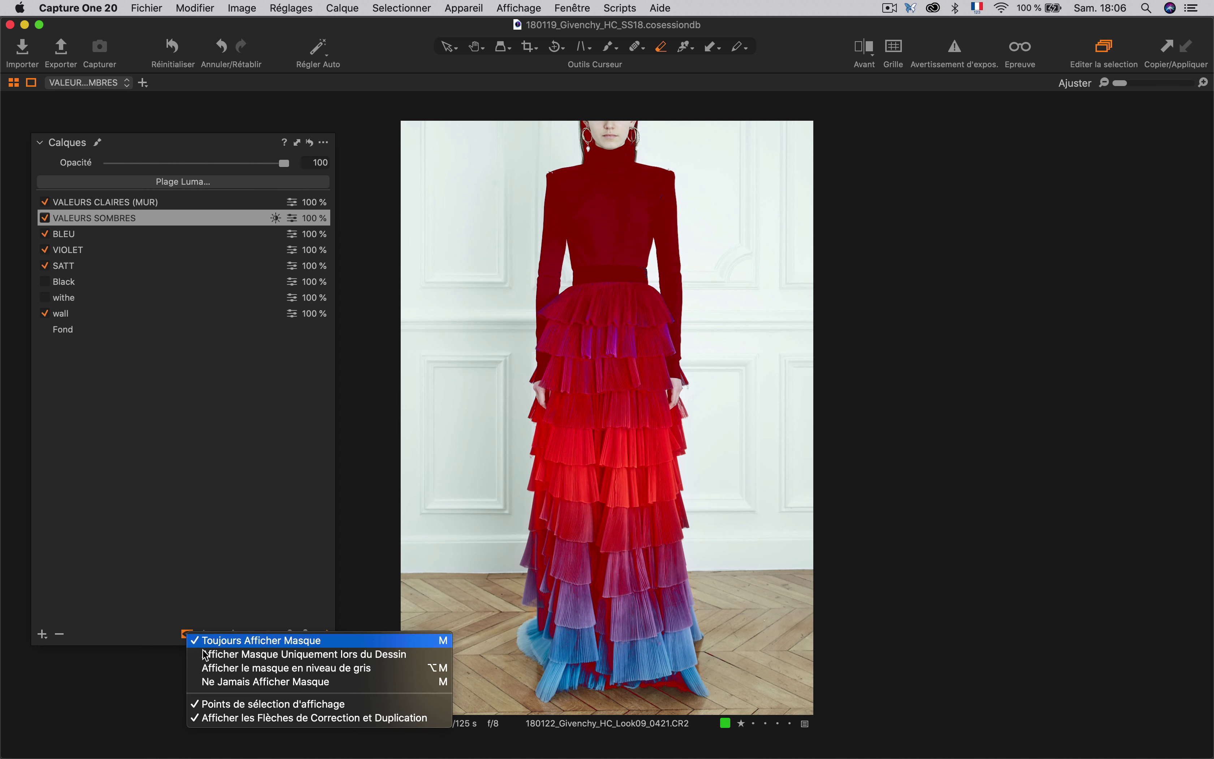
pyautogui.click(240, 670)
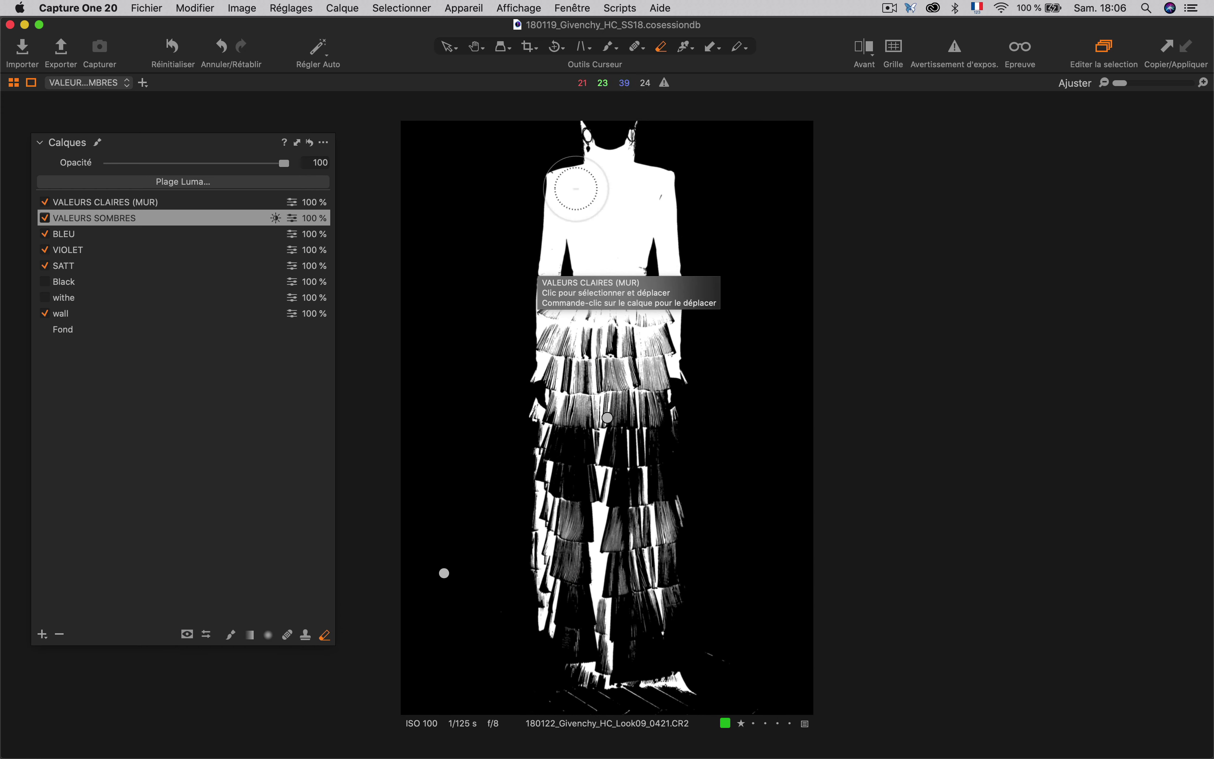
pyautogui.click(96, 201)
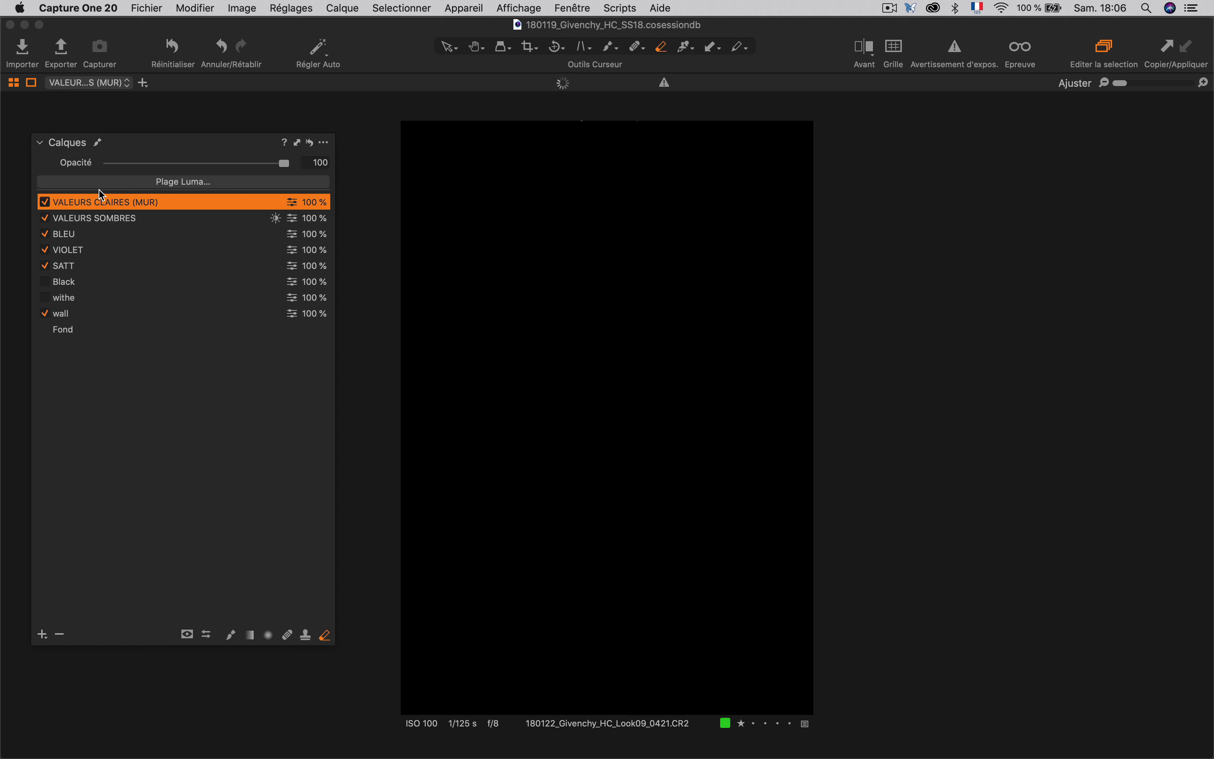
# - Fill the mask of the VALEURS CLAIRES (MUR) layer and start a luma range on it
pyautogui.click(324, 142)
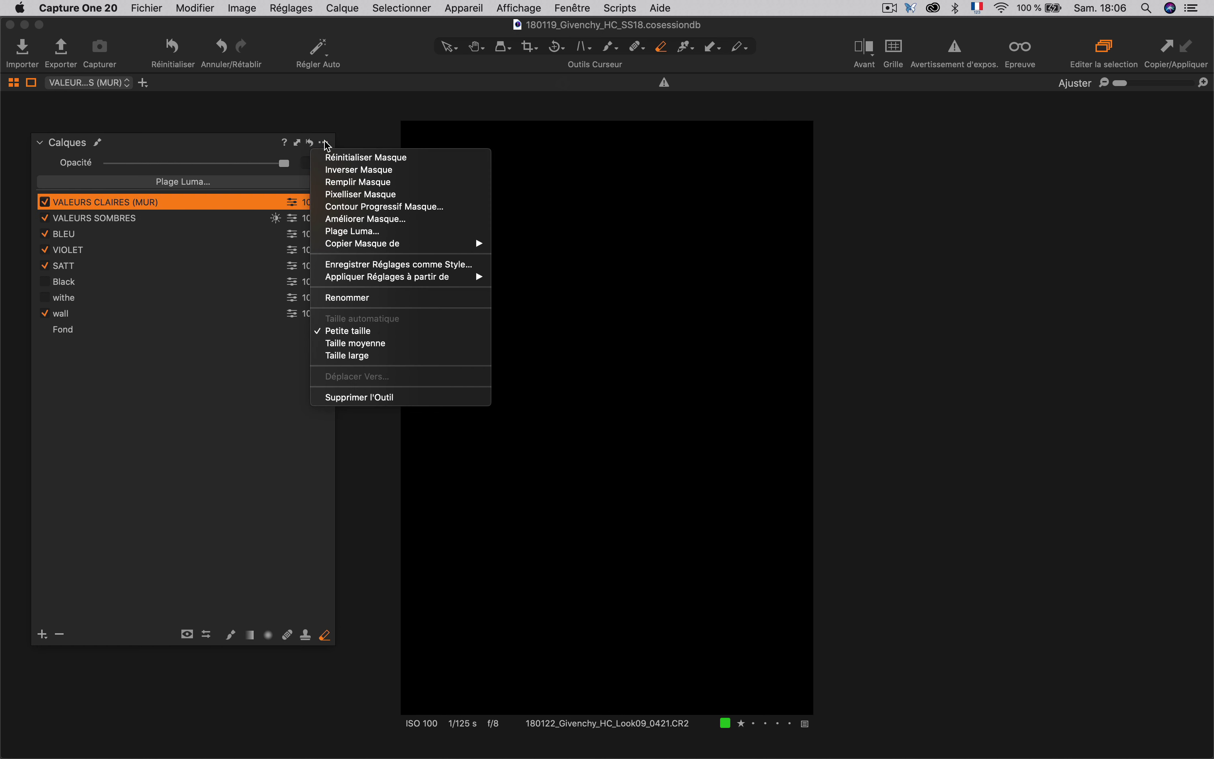
pyautogui.click(353, 182)
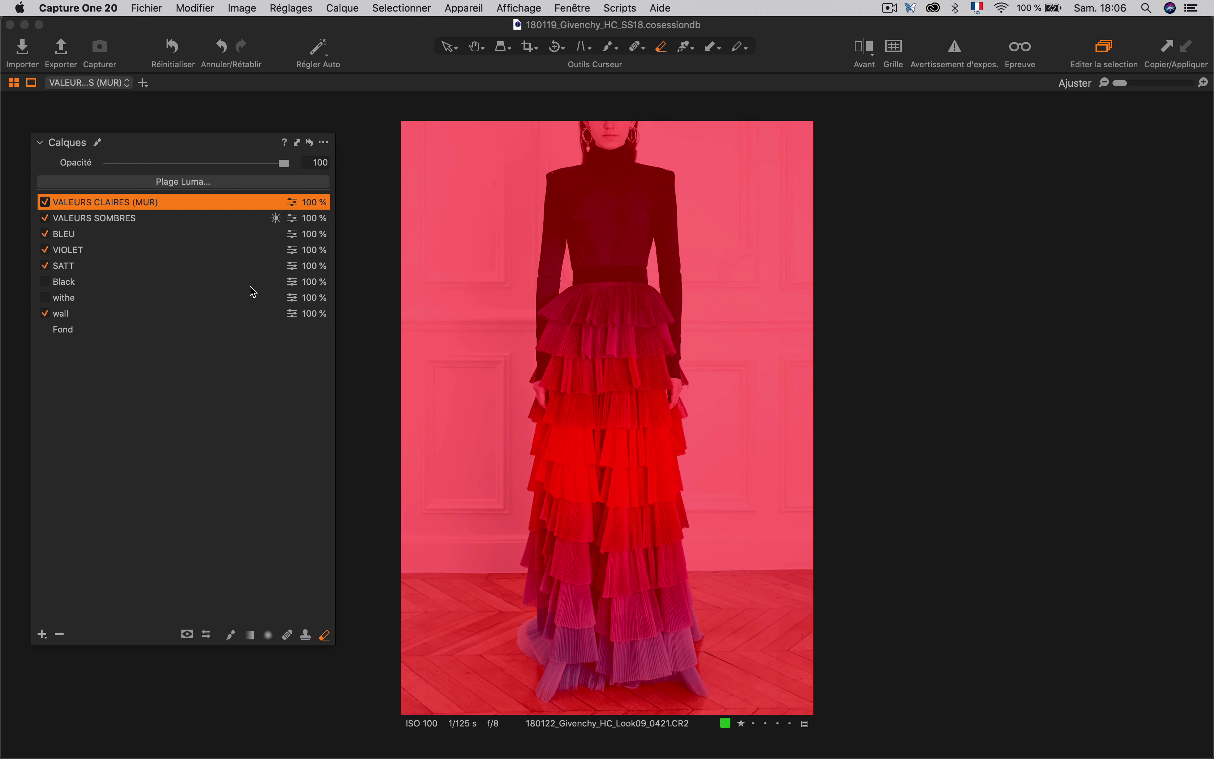
pyautogui.click(185, 182)
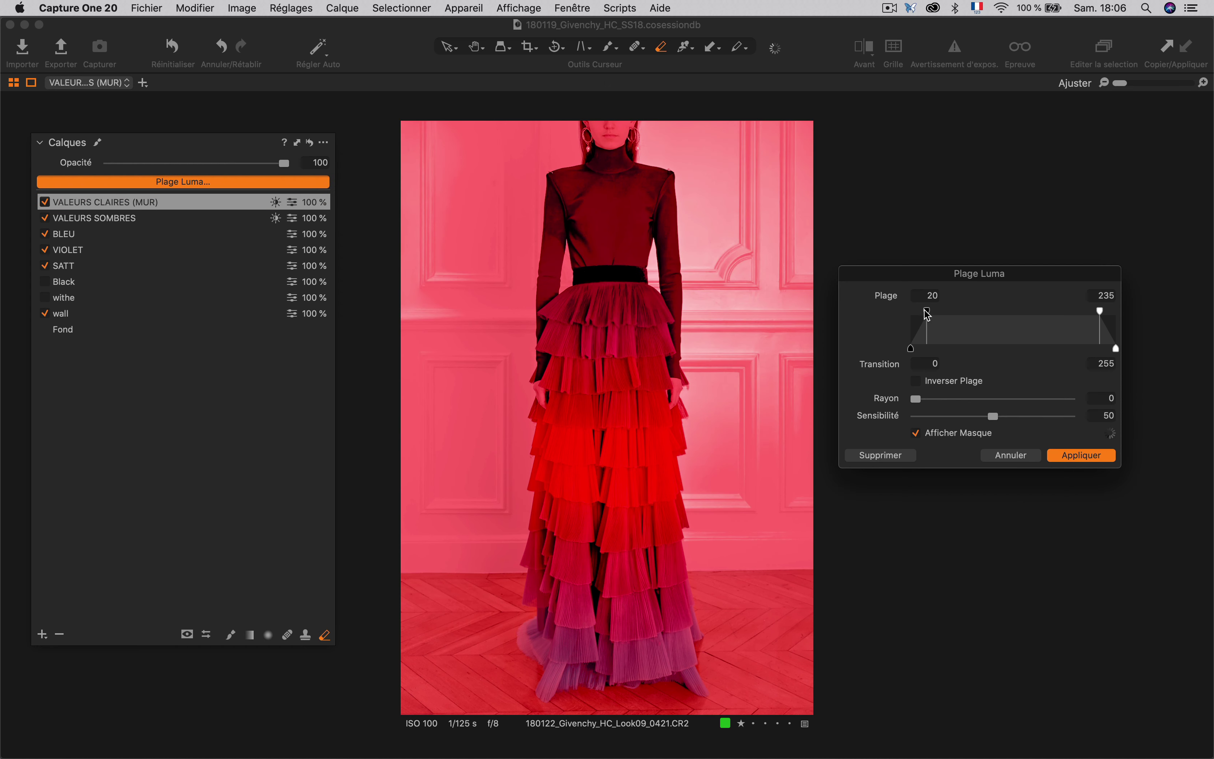
# - Set the luma range to 181–255 with the transition limits at 180 and 255, and apply it
pyautogui.moveTo(928, 314); pyautogui.dragTo(902, 320)
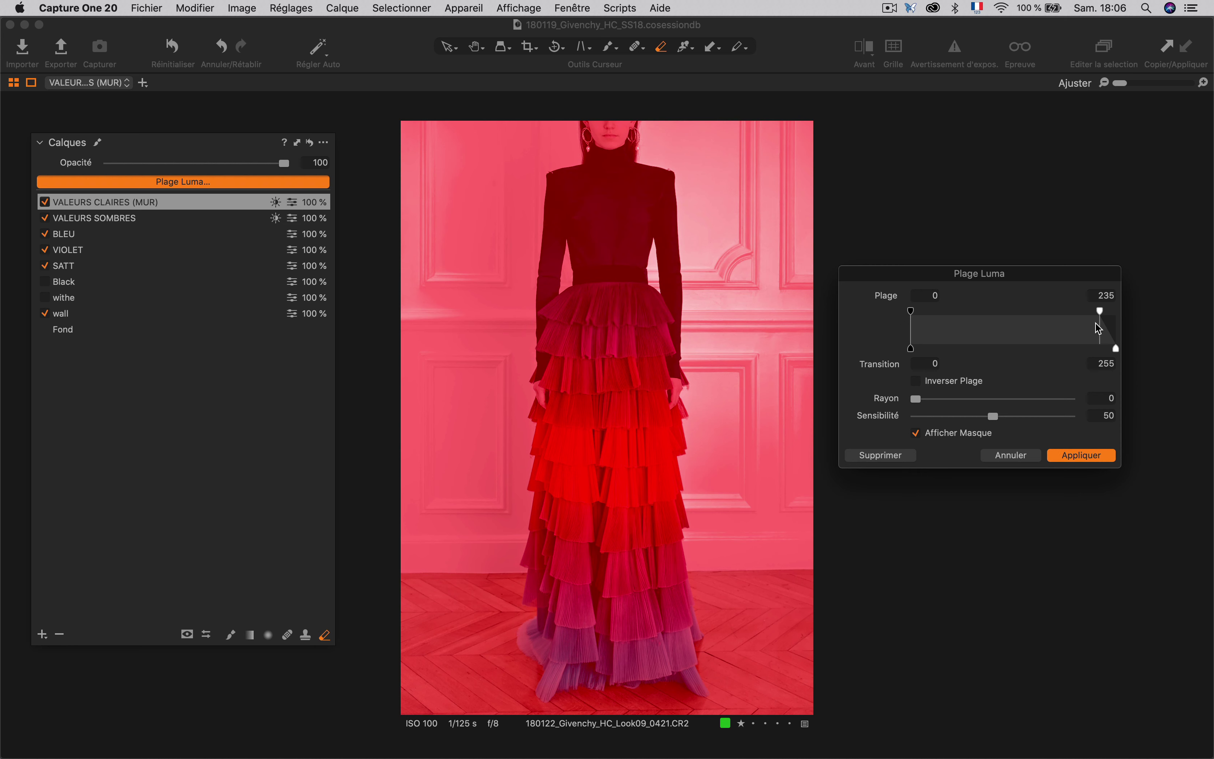
pyautogui.moveTo(1100, 311); pyautogui.dragTo(1117, 312)
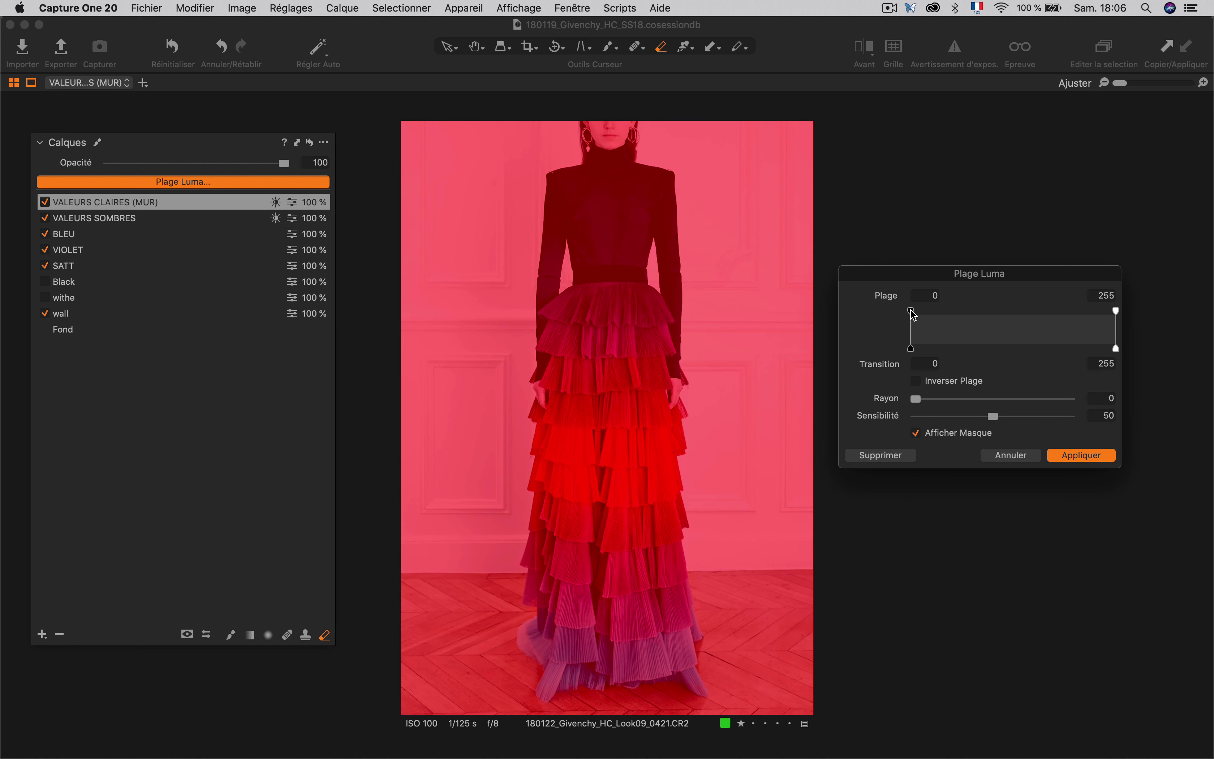
pyautogui.moveTo(914, 315); pyautogui.dragTo(1062, 315)
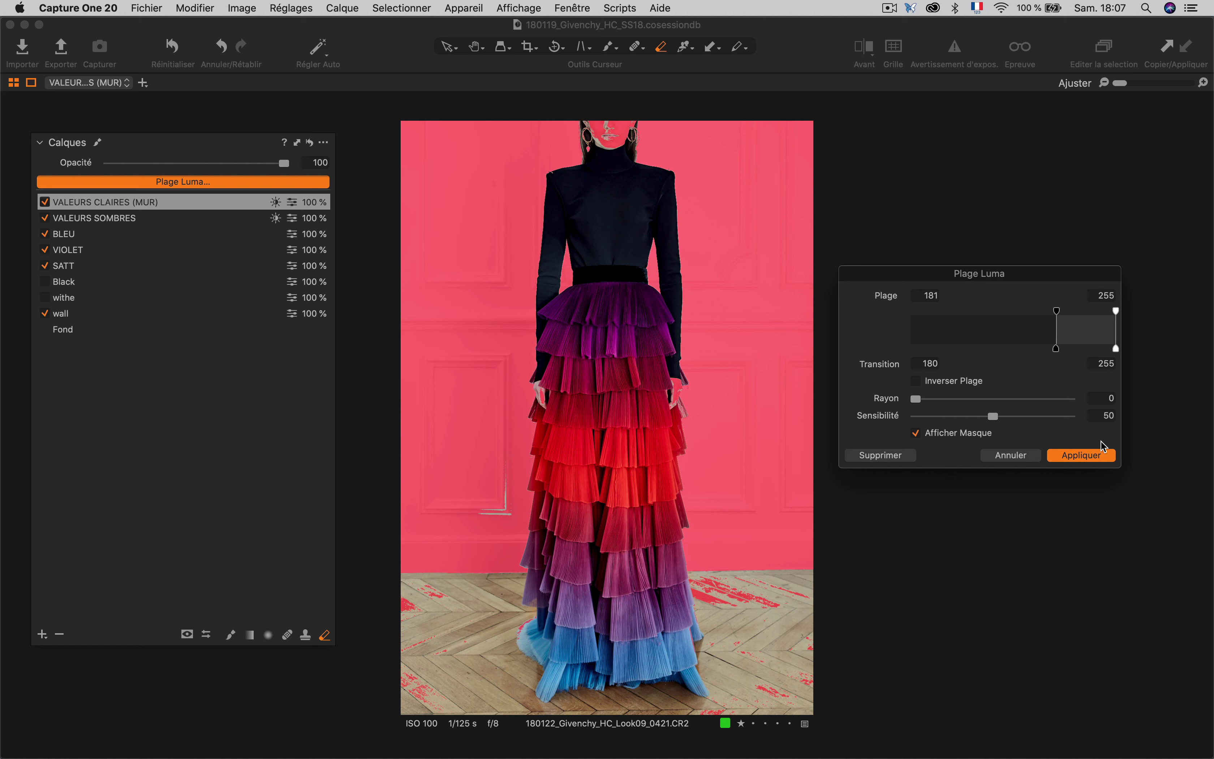
pyautogui.click(1082, 455)
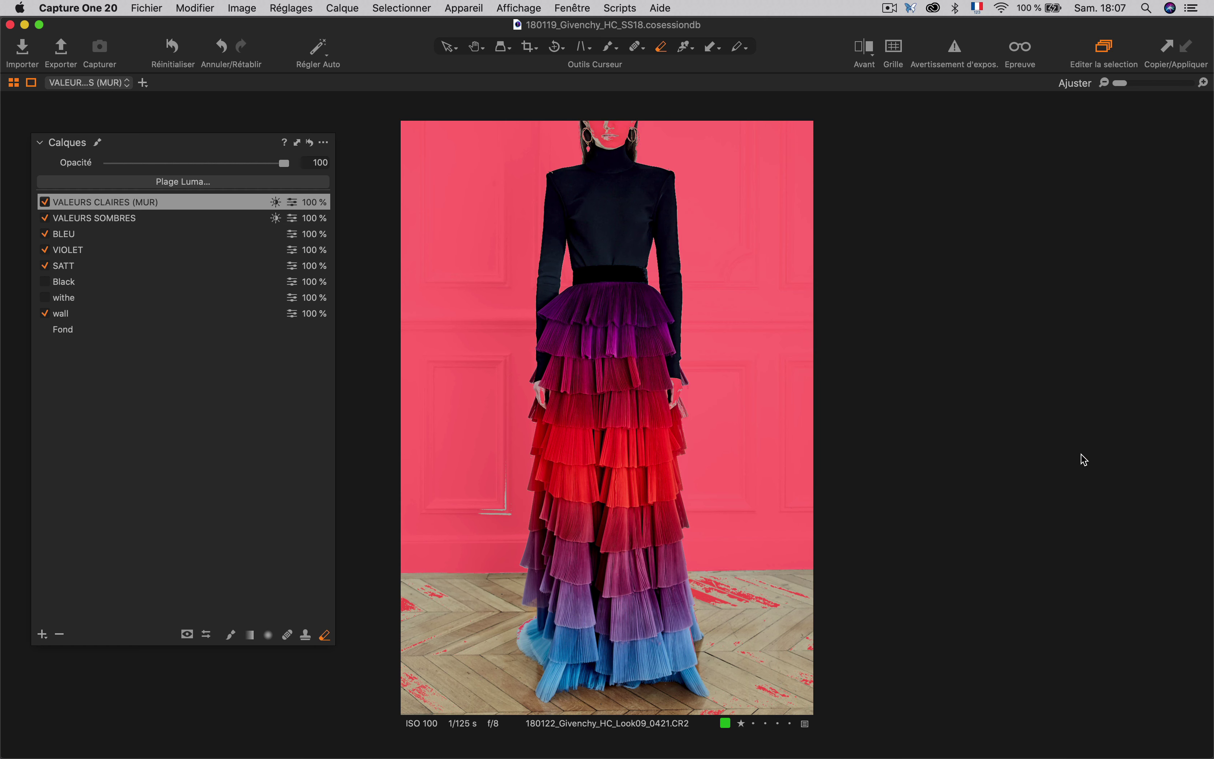
# - Rasterize the VALEURS CLAIRES (MUR) mask and erase it from the model's face and the parquet floor
pyautogui.click(325, 144)
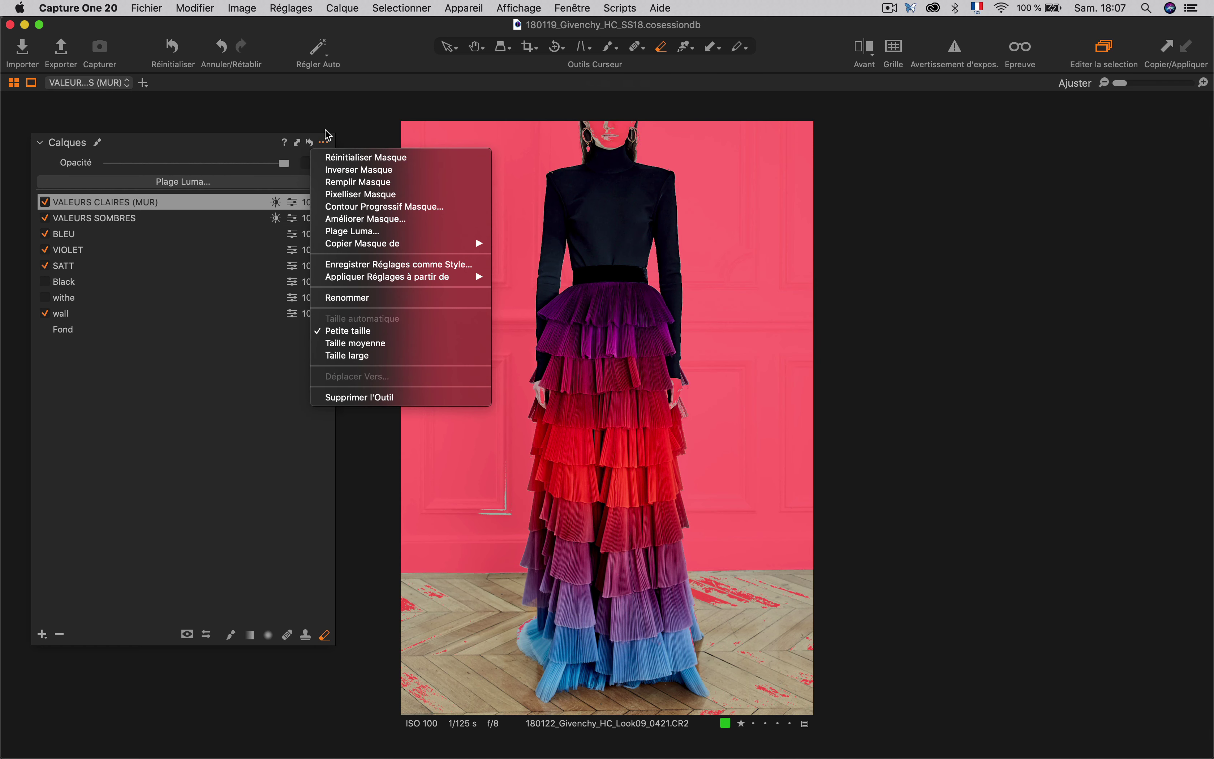
pyautogui.click(331, 198)
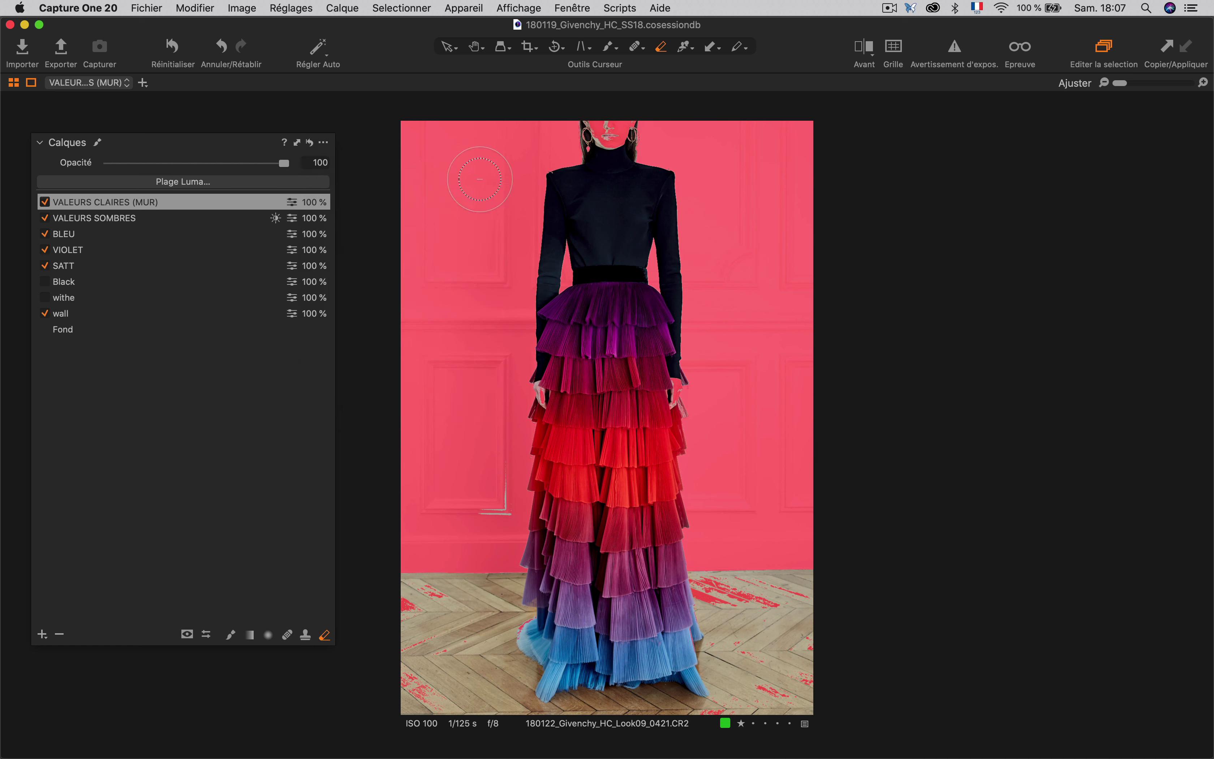
pyautogui.rightClick(612, 188)
pyautogui.moveTo(612, 126)
pyautogui.mouseDown()
pyautogui.moveTo(596, 97)
pyautogui.moveTo(606, 134)
pyautogui.mouseUp()
pyautogui.moveTo(697, 577)
pyautogui.mouseDown()
pyautogui.moveTo(712, 592)
pyautogui.moveTo(687, 599)
pyautogui.moveTo(724, 609)
pyautogui.moveTo(766, 590)
pyautogui.moveTo(690, 598)
pyautogui.moveTo(807, 685)
pyautogui.moveTo(722, 644)
pyautogui.moveTo(418, 693)
pyautogui.mouseUp()
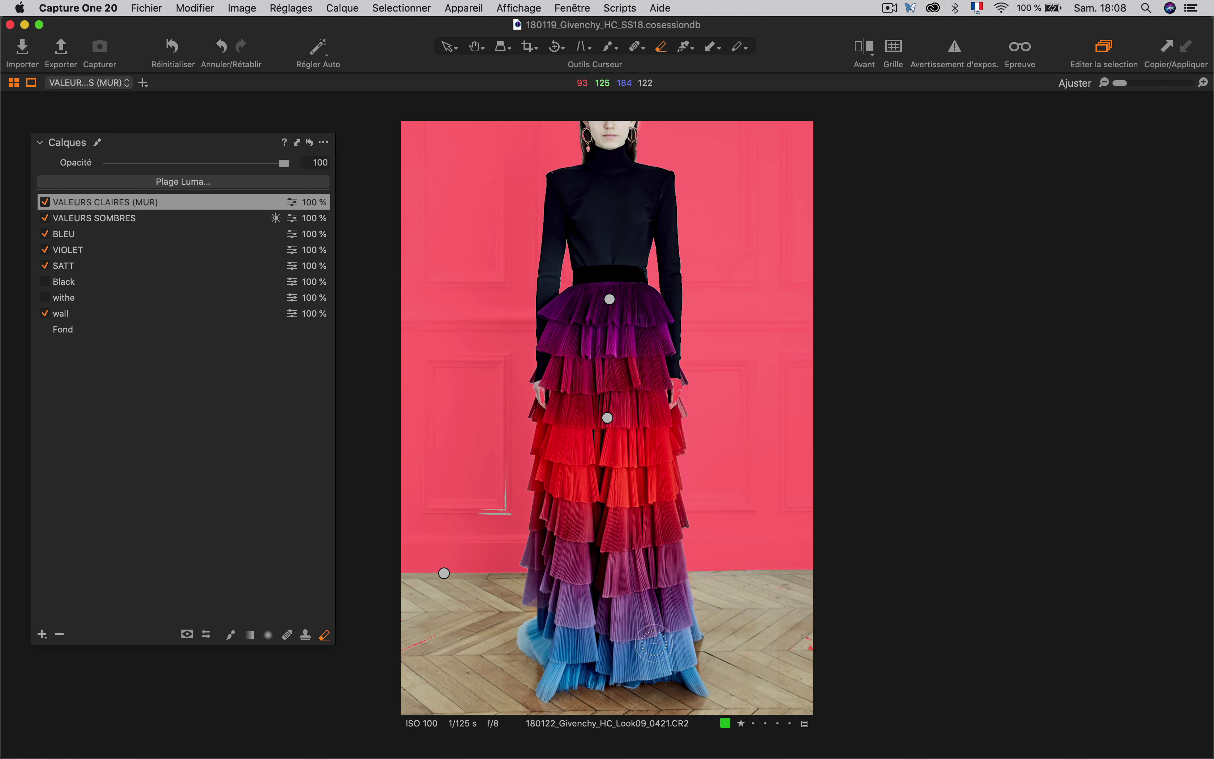